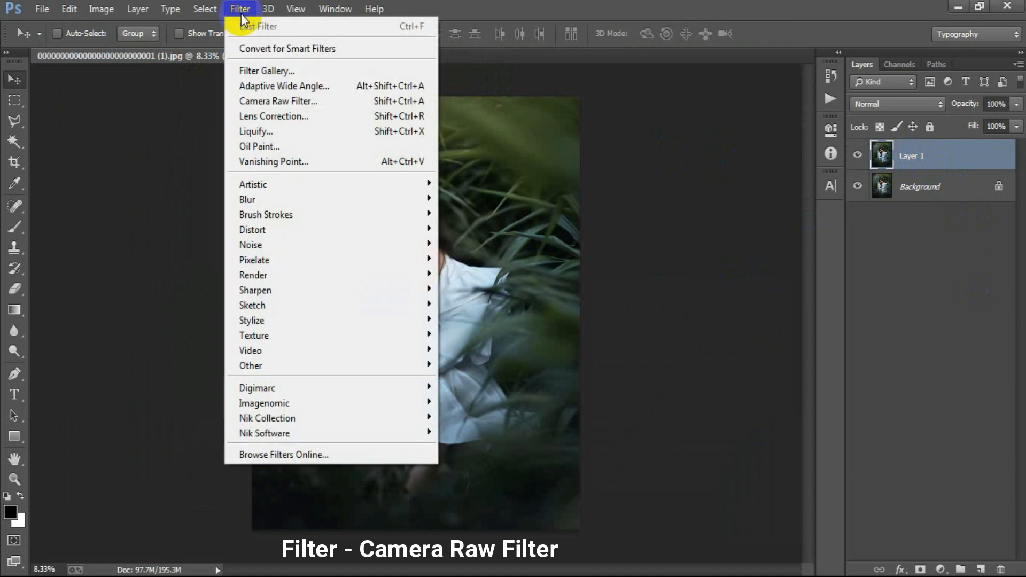
Open Layer 1 in the Camera Raw Filter and set its Temperature to +11 and Tint to +3
click(284, 100)
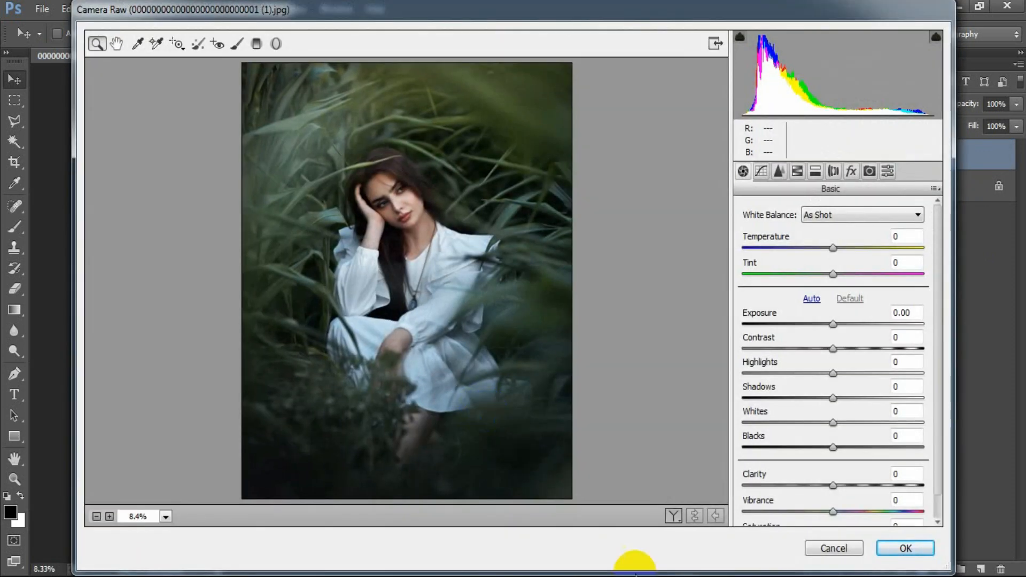
drag(833, 249, 847, 250)
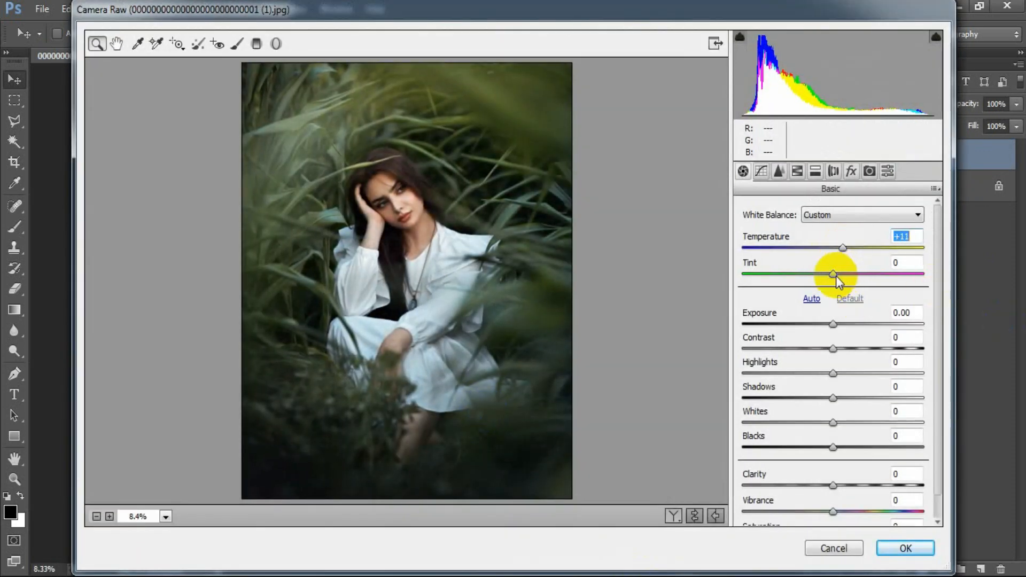
drag(836, 276, 838, 275)
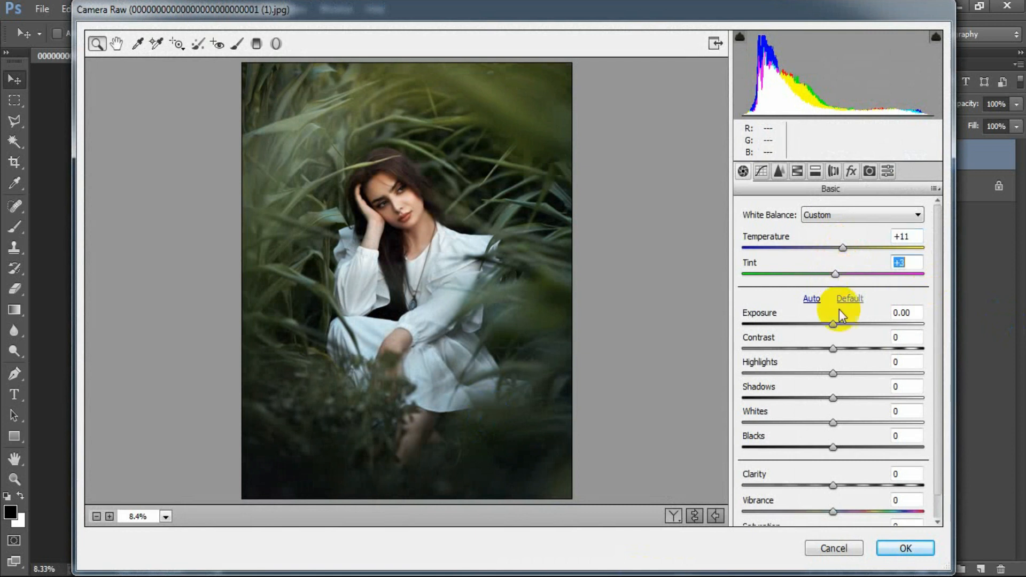
Set the basic tones to Contrast -36, Highlights +16, Shadows +16, Whites +13 and Blacks -14
drag(833, 348, 804, 347)
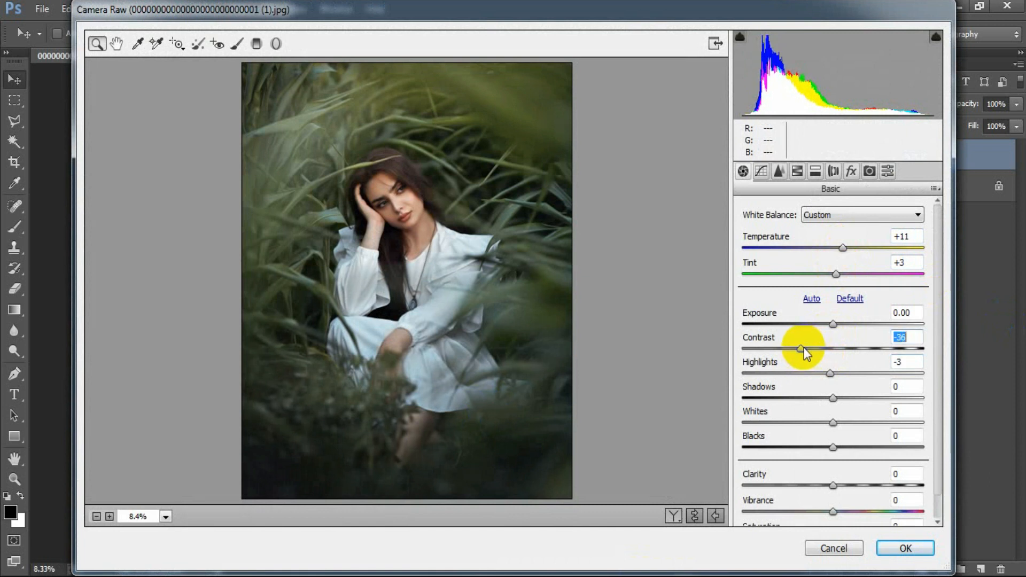
drag(830, 373, 850, 400)
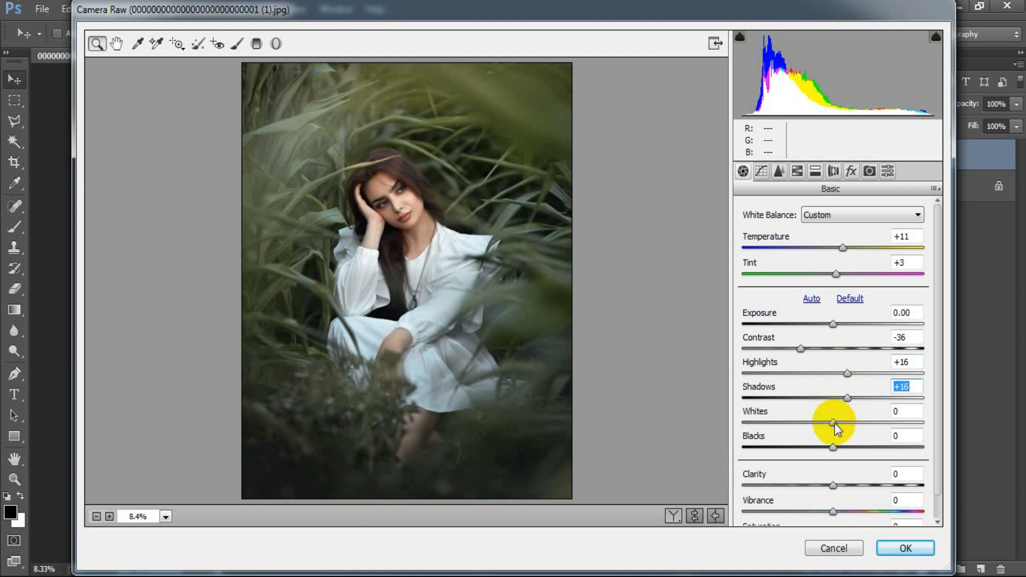
drag(835, 423, 849, 422)
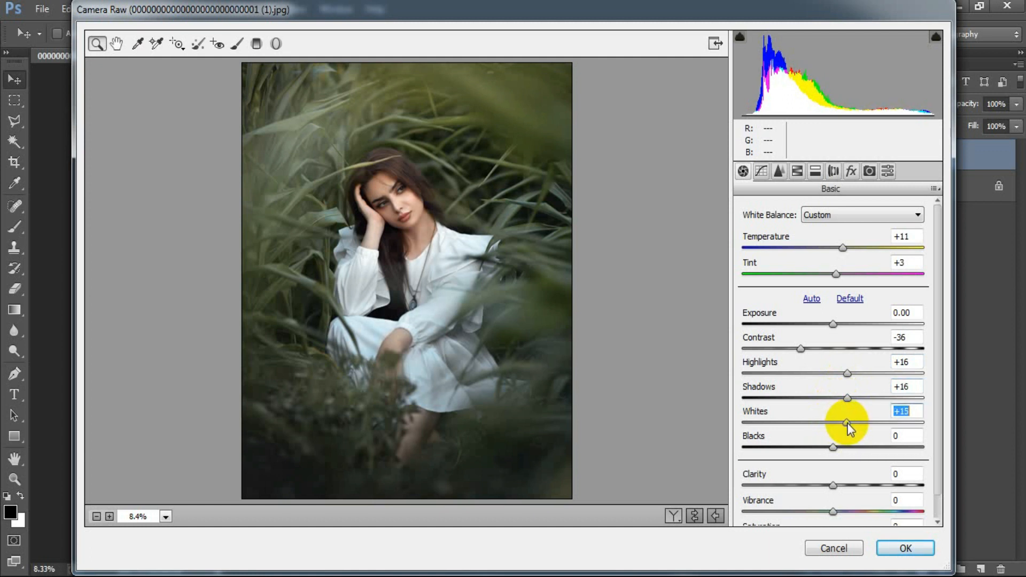
drag(836, 447, 823, 445)
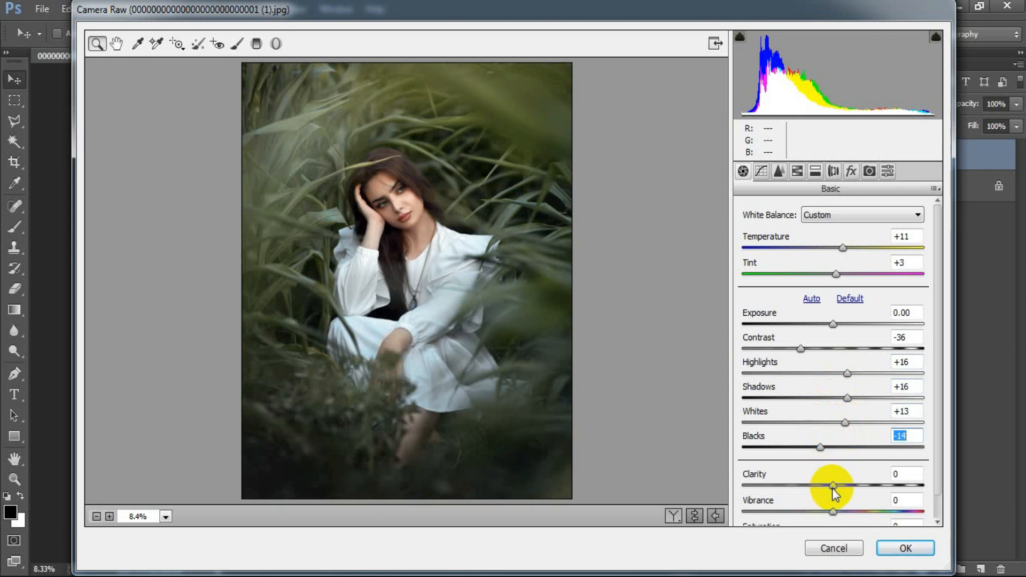
Set the photo's Clarity to +20 and Vibrance to +15
drag(833, 487, 850, 487)
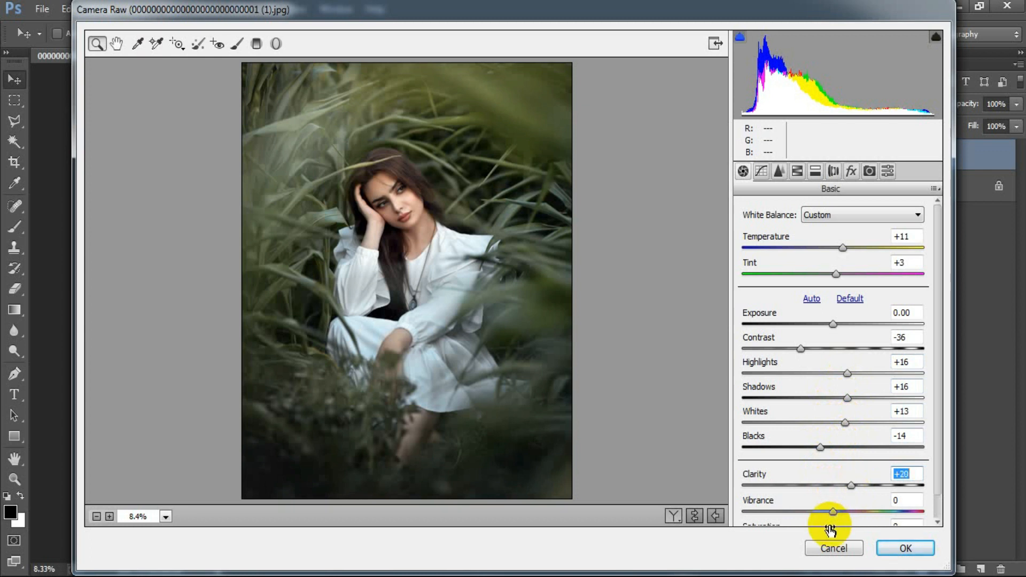
drag(833, 513, 847, 512)
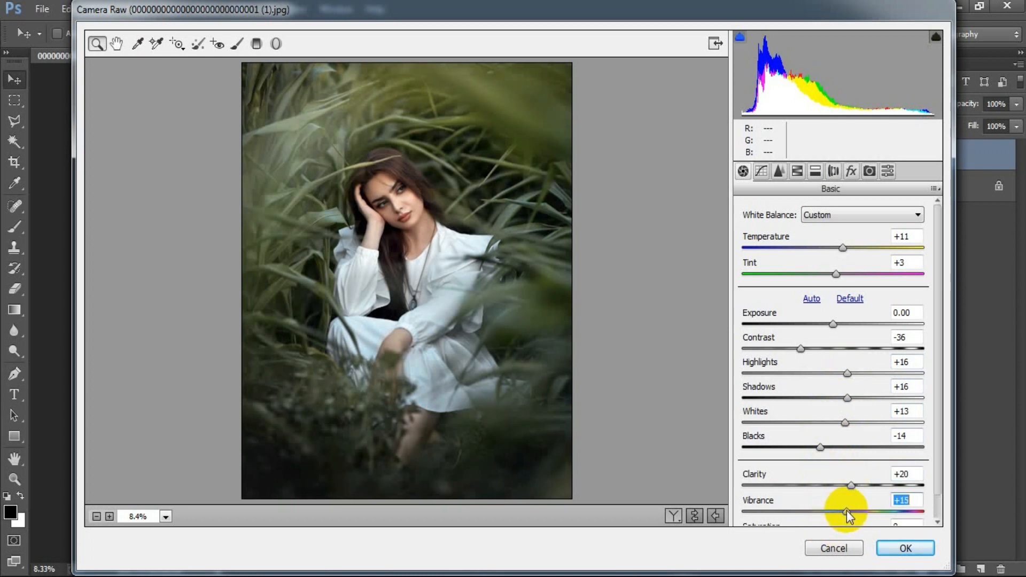
click(908, 500)
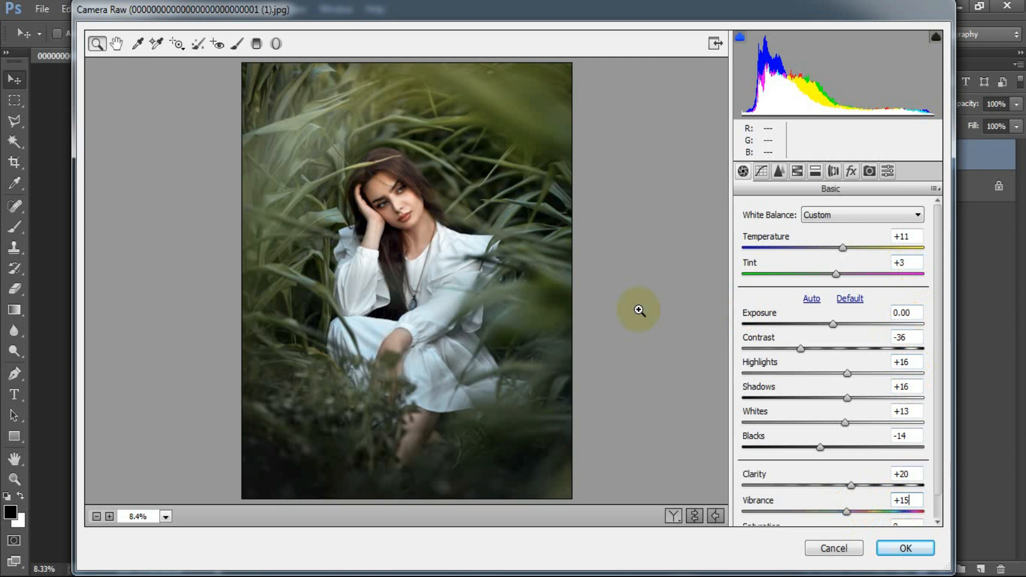
Adjust the parametric tone curve to Highlights -26, Lights -26, Darks +14 and Shadows +20
click(765, 175)
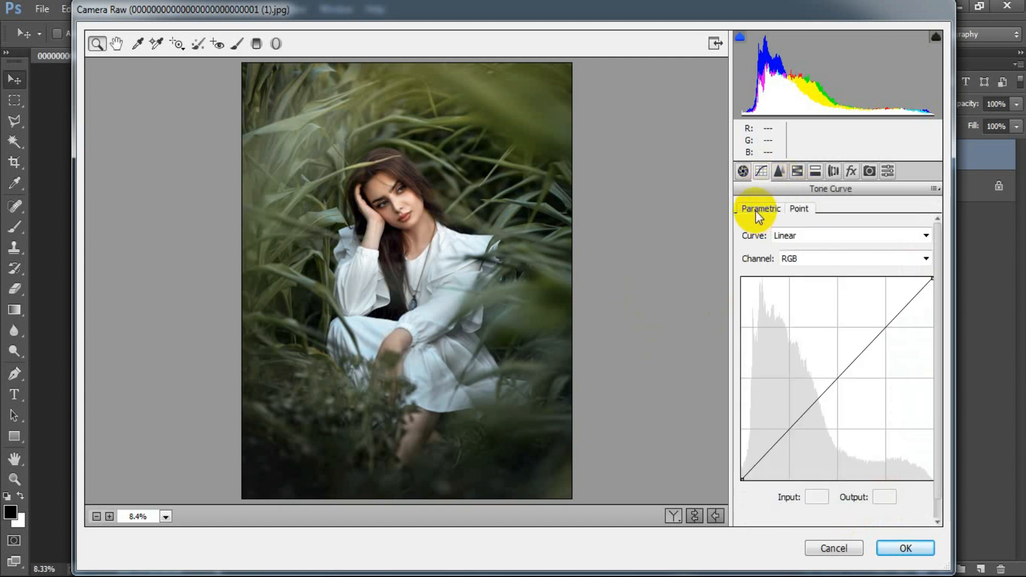
click(757, 209)
drag(834, 459, 809, 459)
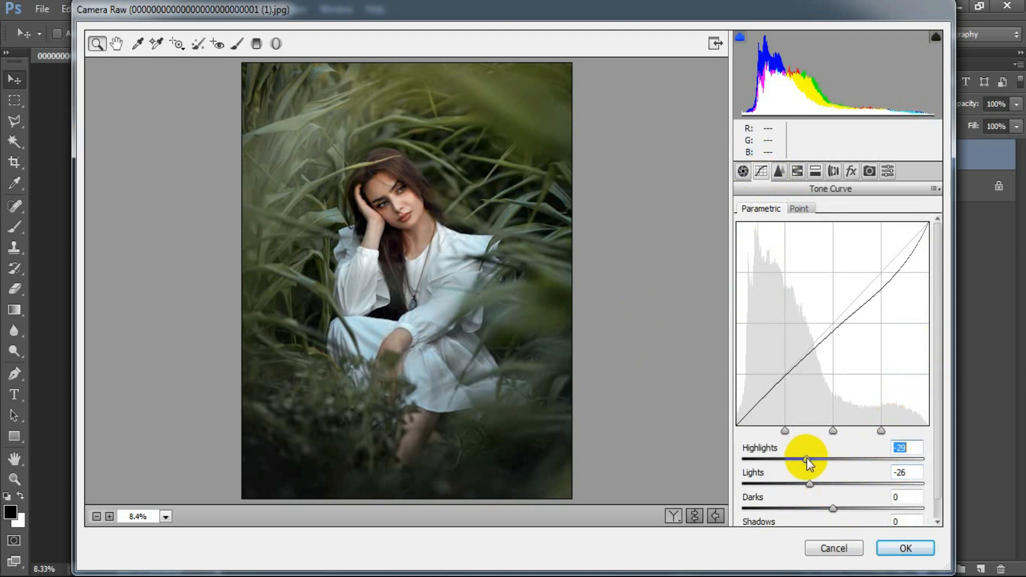
drag(807, 458, 808, 457)
drag(834, 509, 848, 506)
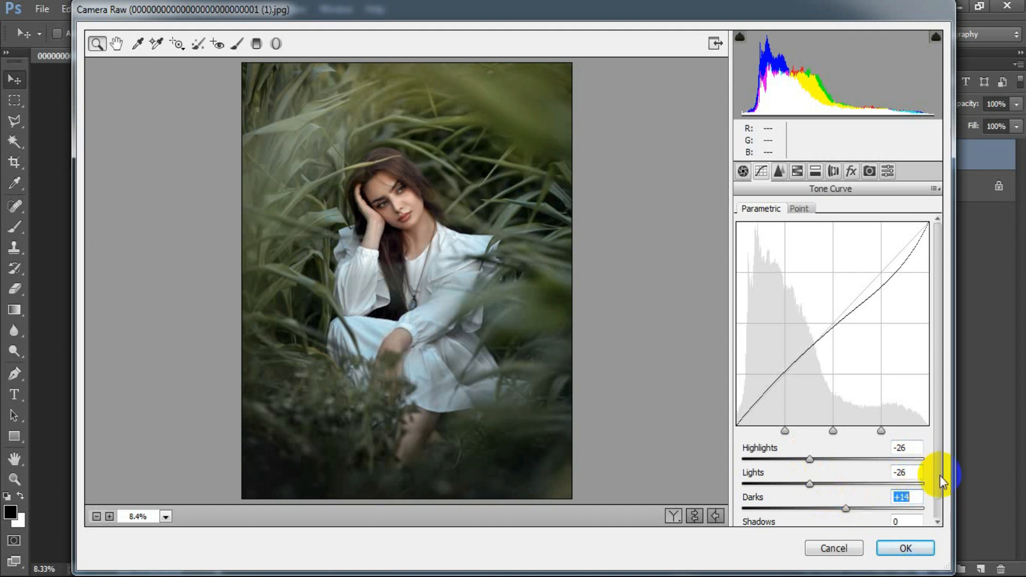
click(940, 514)
drag(832, 514, 851, 512)
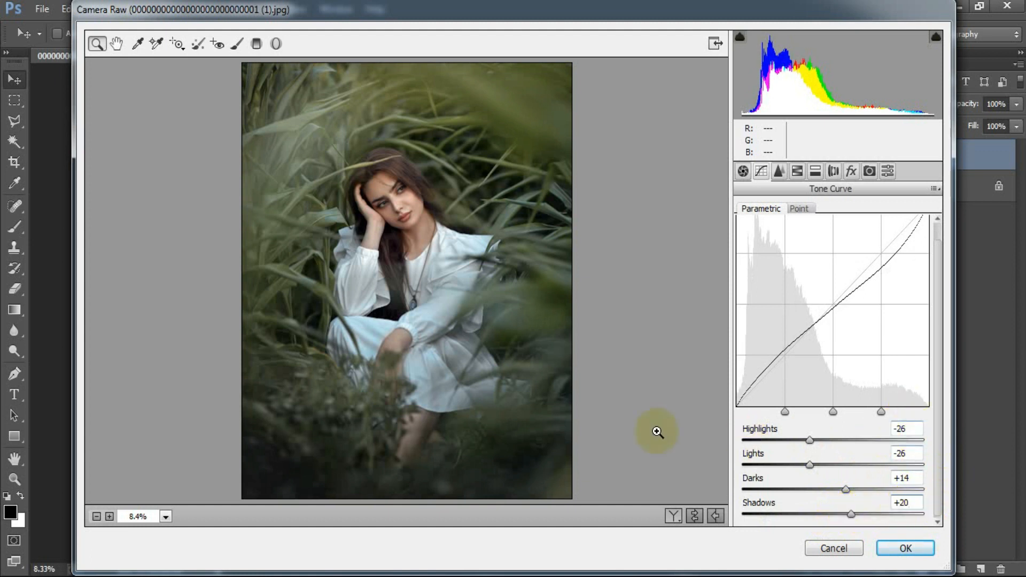
Shape the RGB point curve with a raised black end, points at 45/32 and 127/127, one at input 191, and the white end at output 220
click(799, 209)
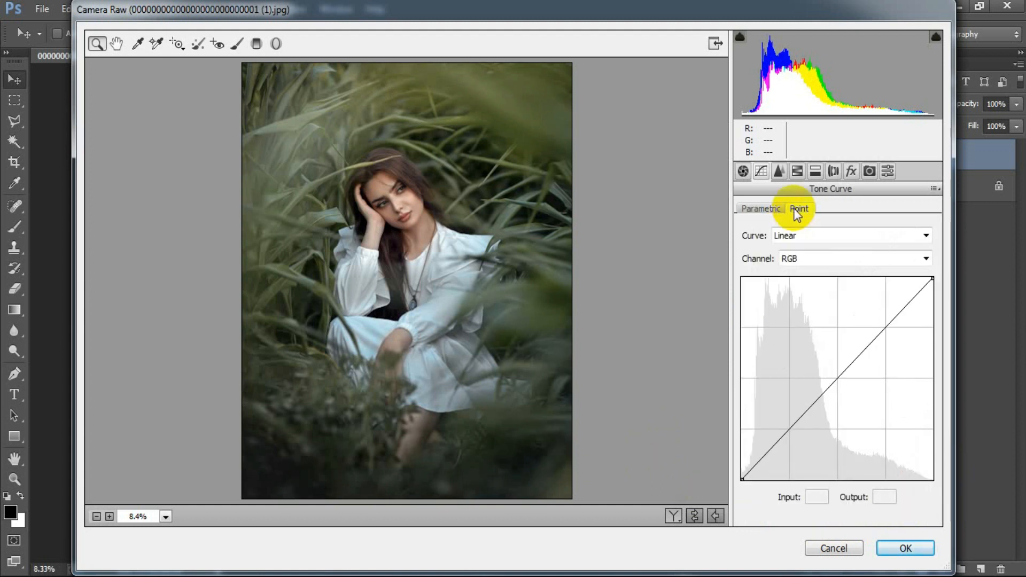
drag(746, 476, 775, 454)
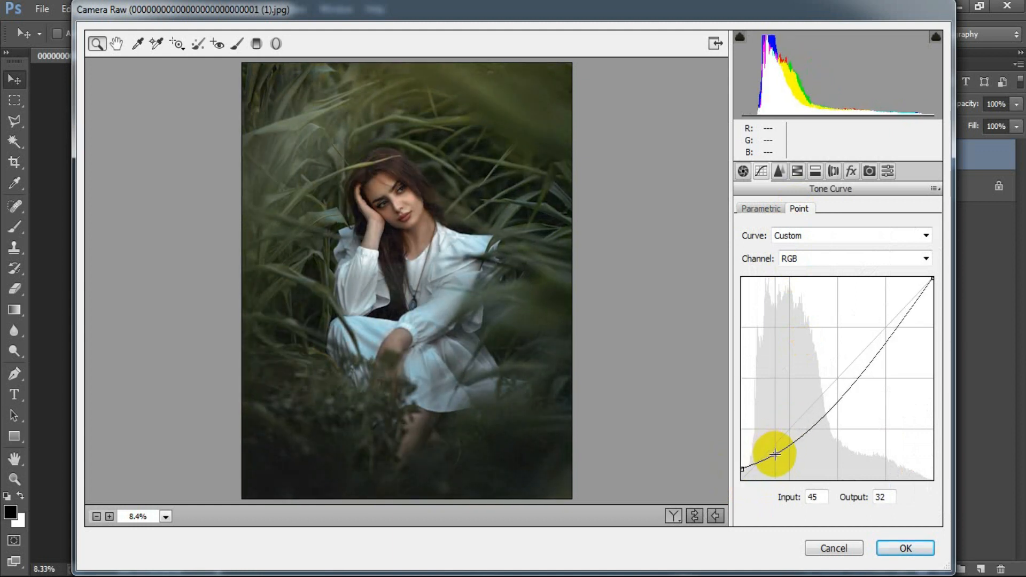
click(838, 388)
drag(838, 387, 837, 378)
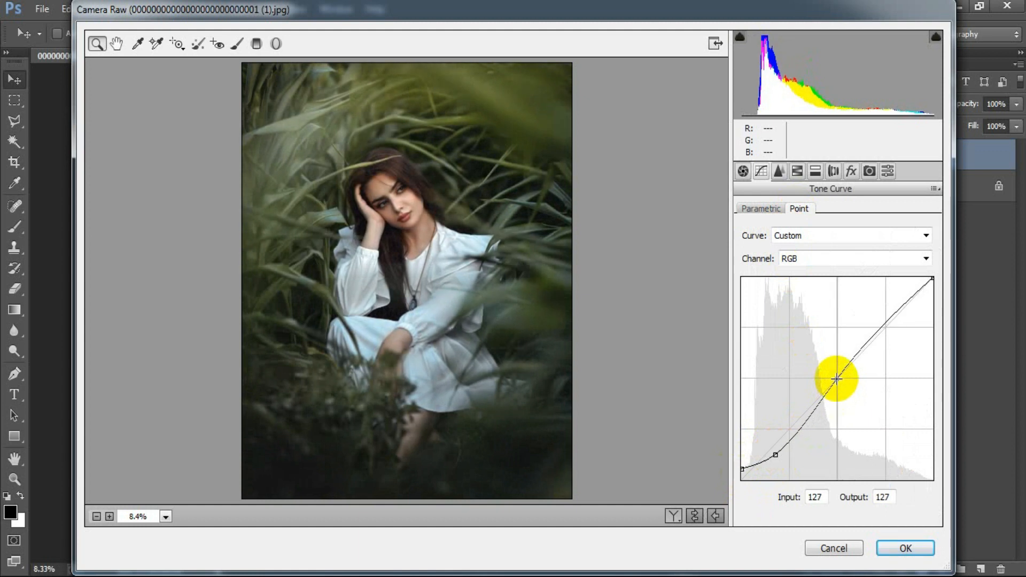
click(886, 327)
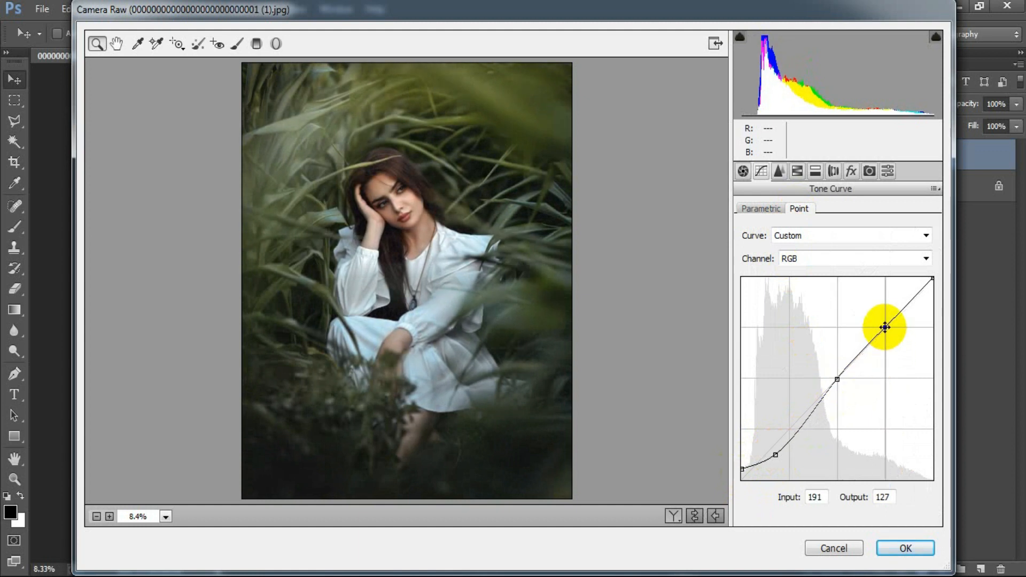
drag(932, 278, 933, 306)
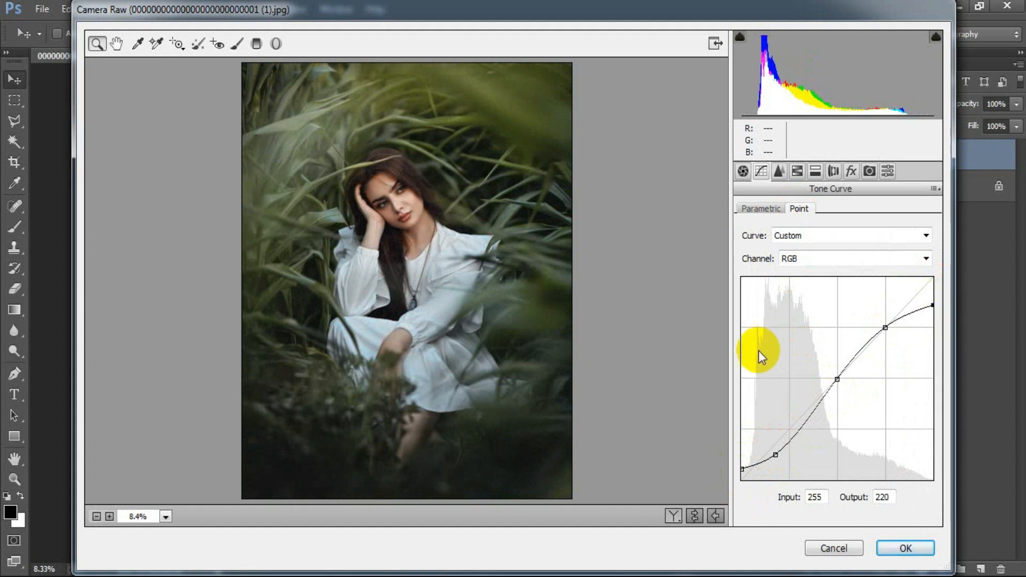
Shape the Red channel's point curve into an S with input/output points at 43/20, 112/124 and 147/177
click(847, 257)
click(828, 287)
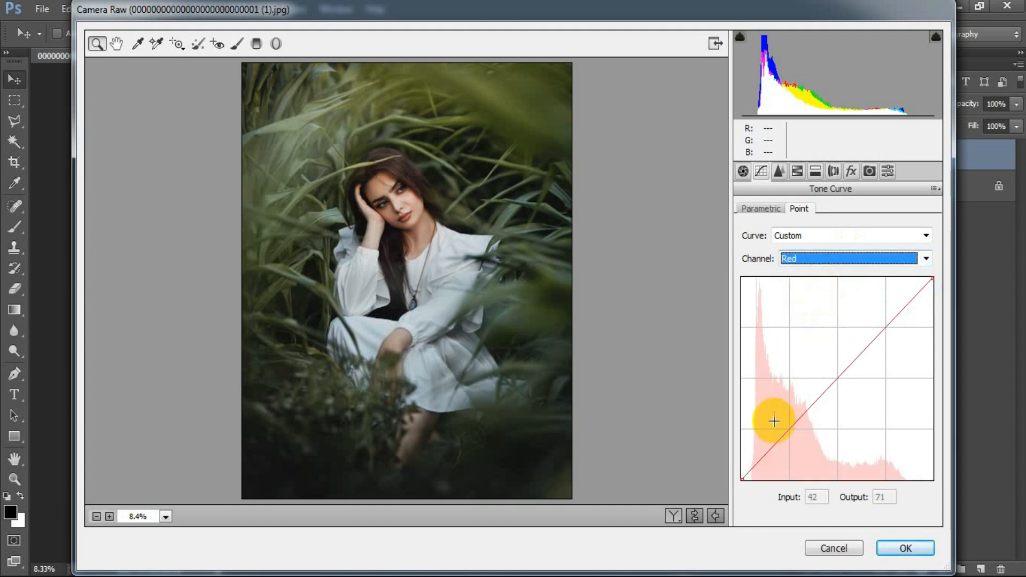
drag(761, 455, 773, 464)
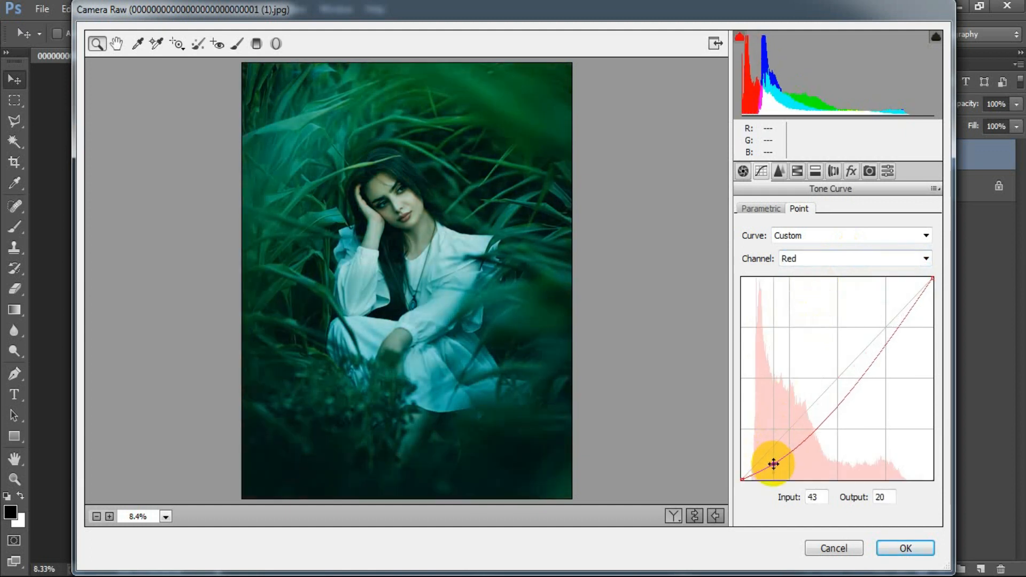
drag(825, 408, 824, 377)
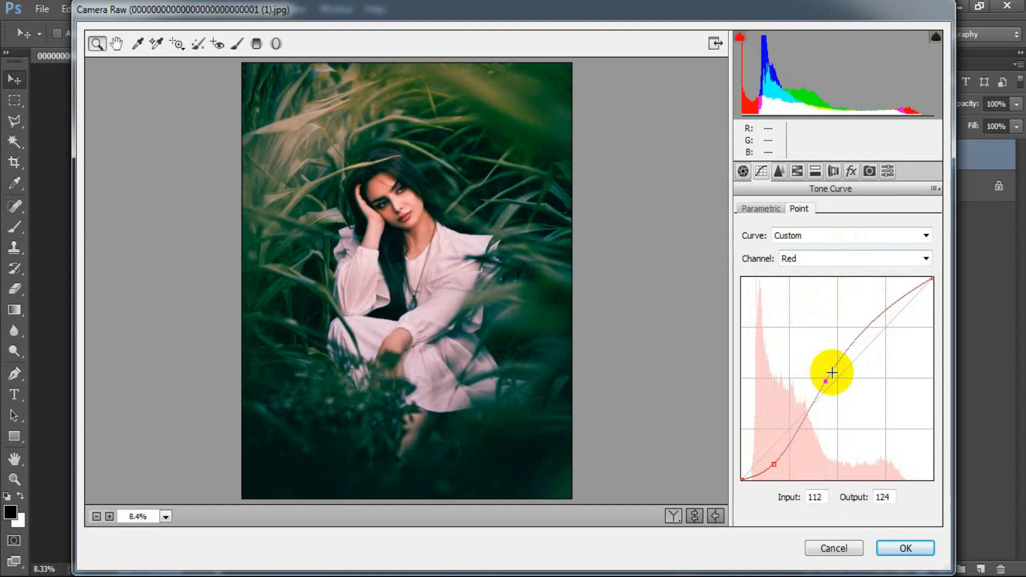
drag(853, 345, 852, 339)
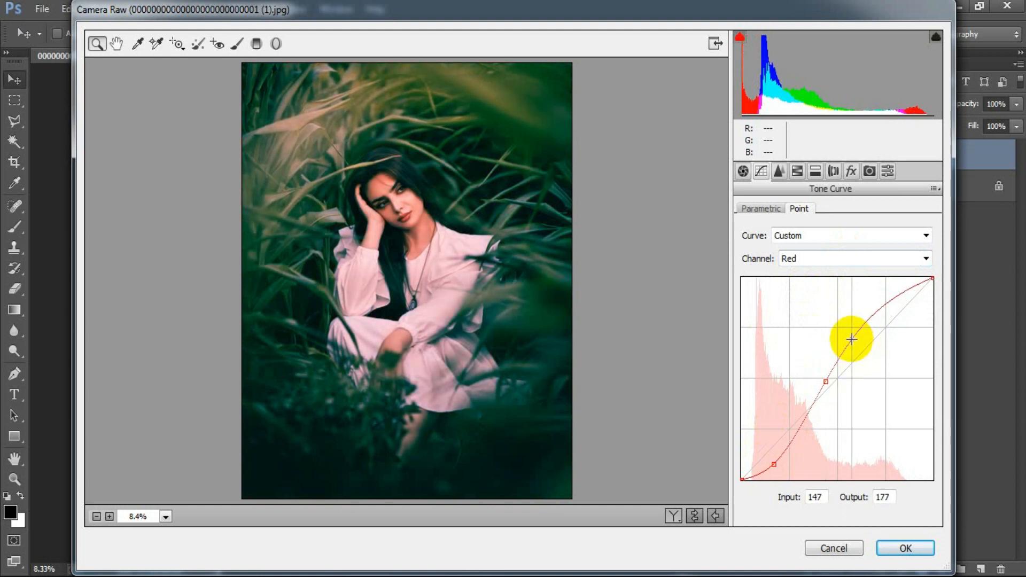
Shape the Green channel's point curve into an S with a lowered shadow point and input/output points at 109/125 and 151/177
click(907, 264)
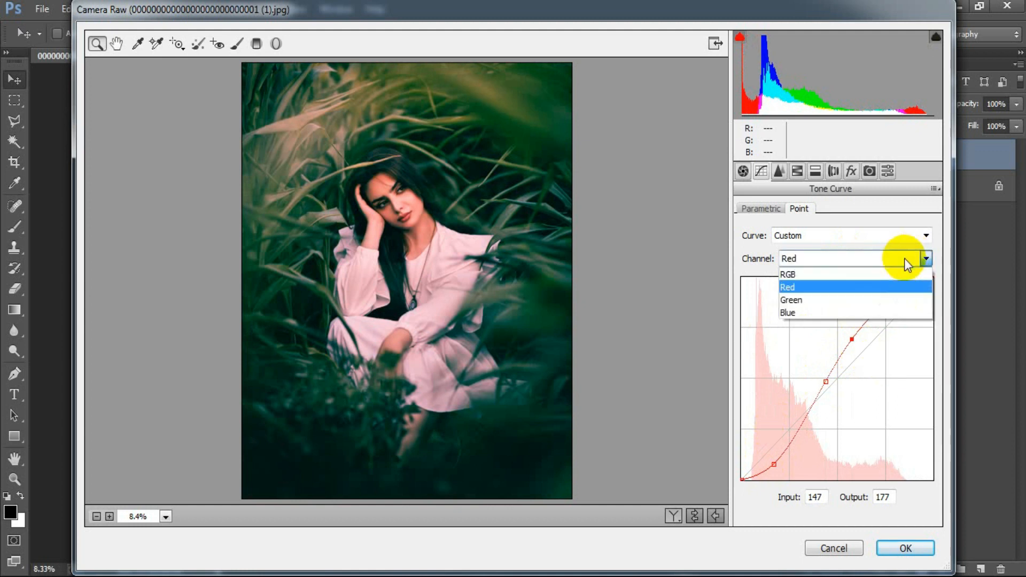
click(834, 297)
drag(773, 458, 770, 463)
drag(821, 393, 823, 380)
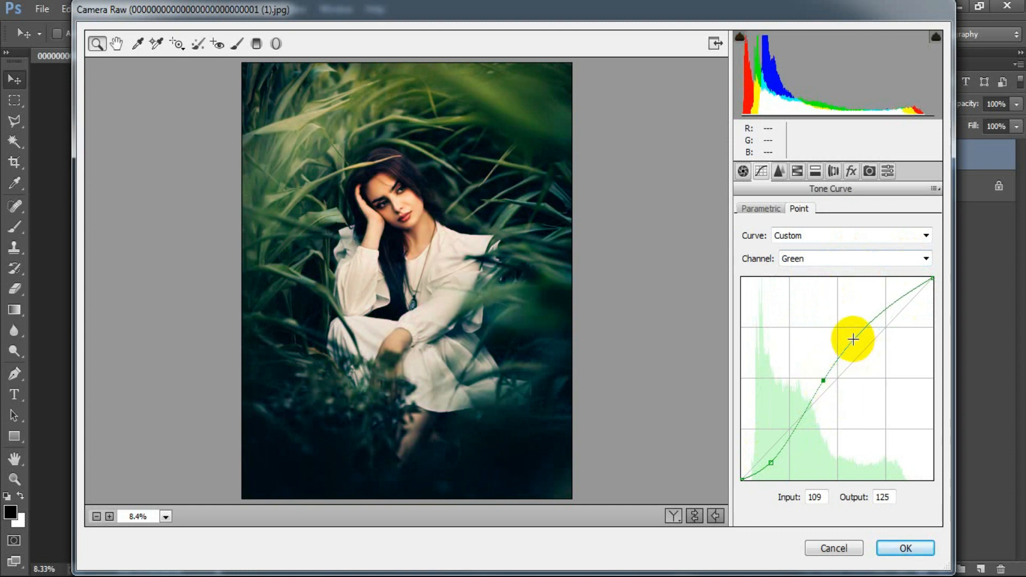
drag(854, 339, 855, 339)
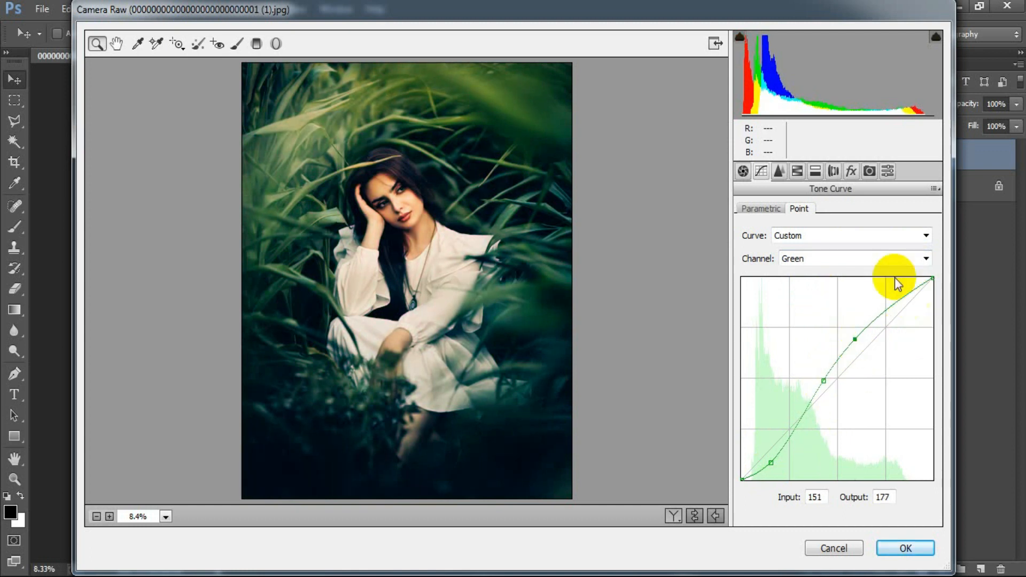
Shape the Blue channel's point curve into an S with input/output points at 38/23, 108/127 and 153/181
click(882, 260)
click(816, 312)
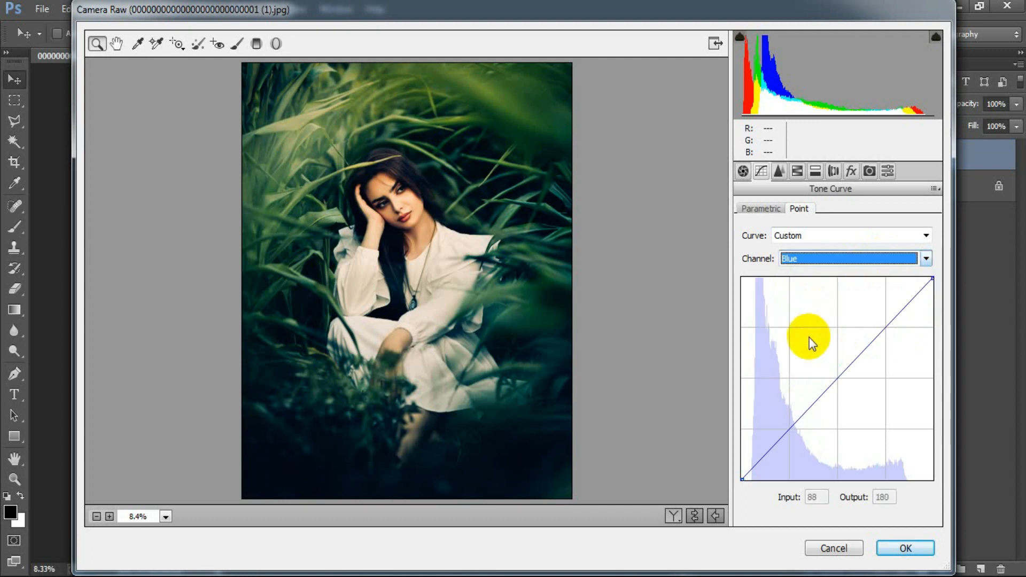
drag(767, 458, 771, 462)
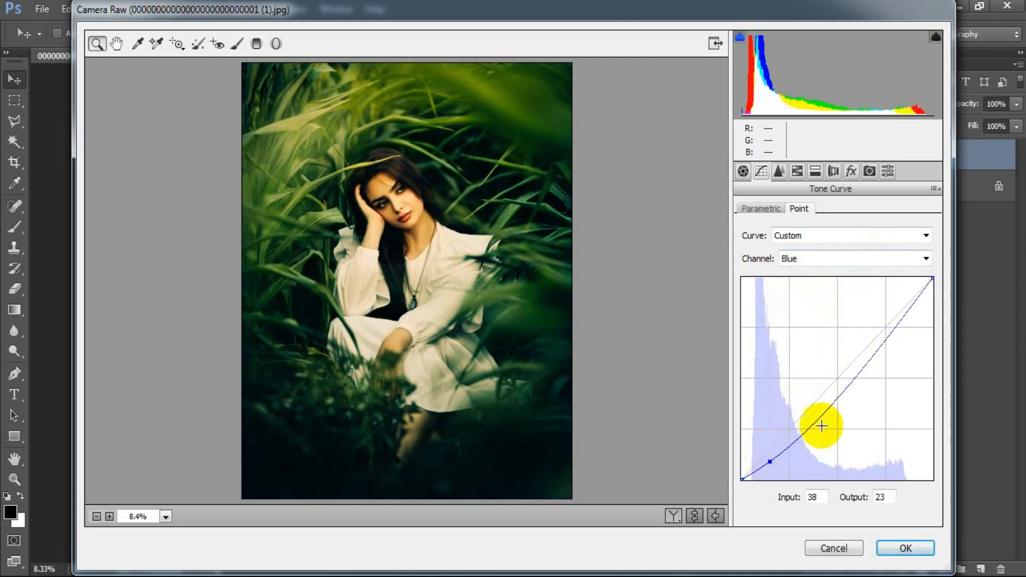
drag(827, 407, 823, 379)
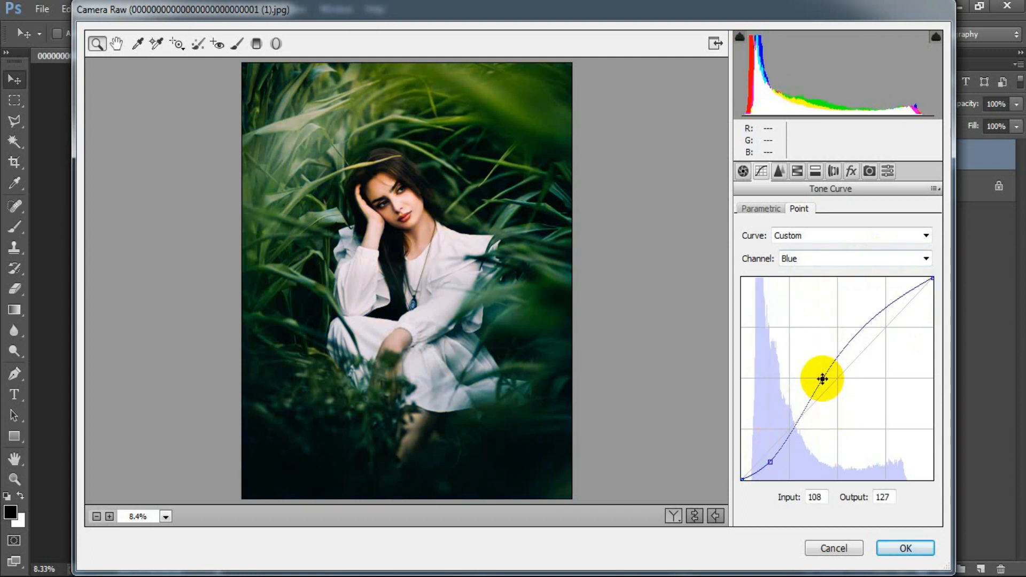
drag(870, 334, 857, 336)
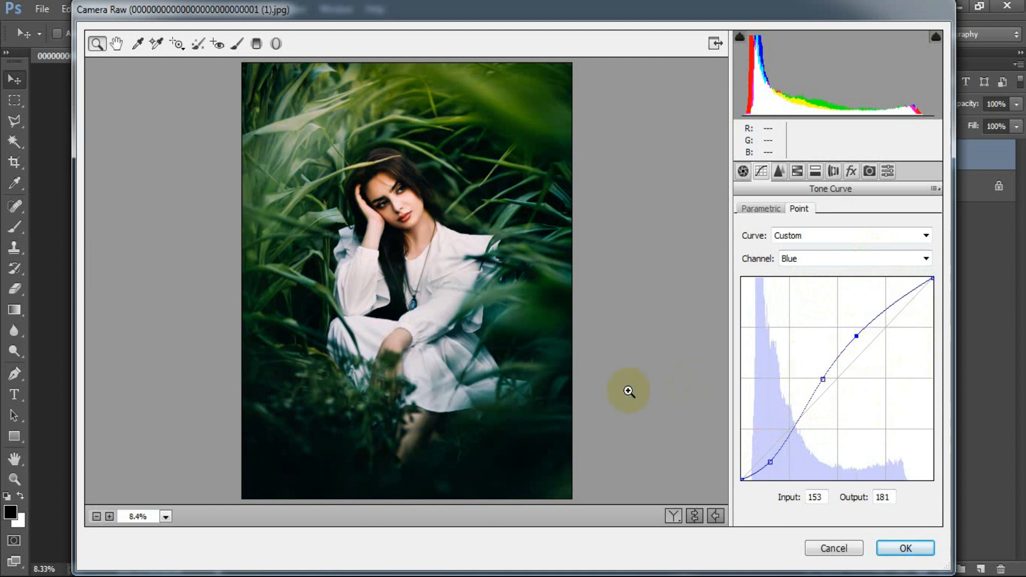
Set the sharpening Amount to 25 and the noise reduction Luminance to 28
click(779, 171)
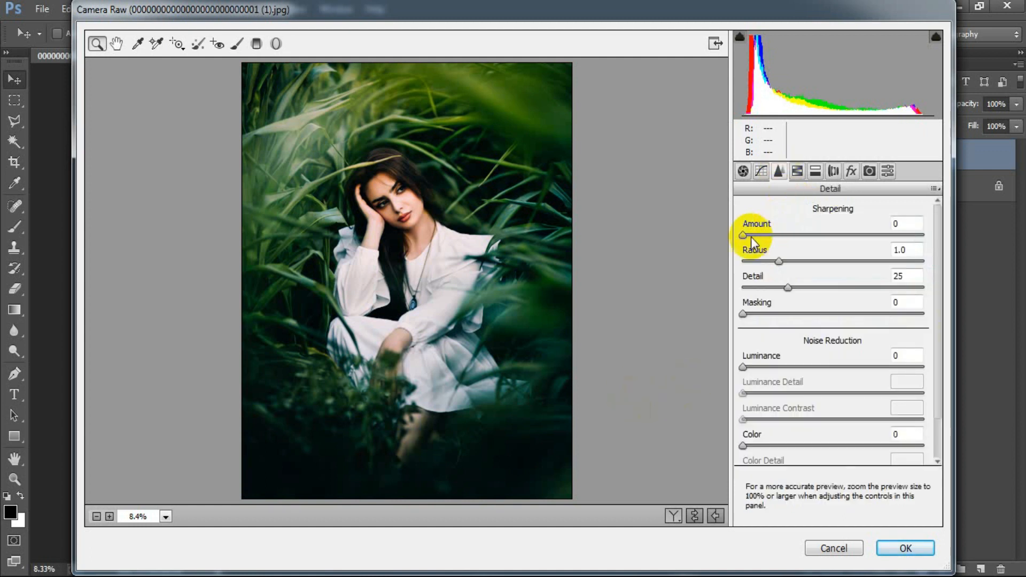
drag(744, 235, 764, 235)
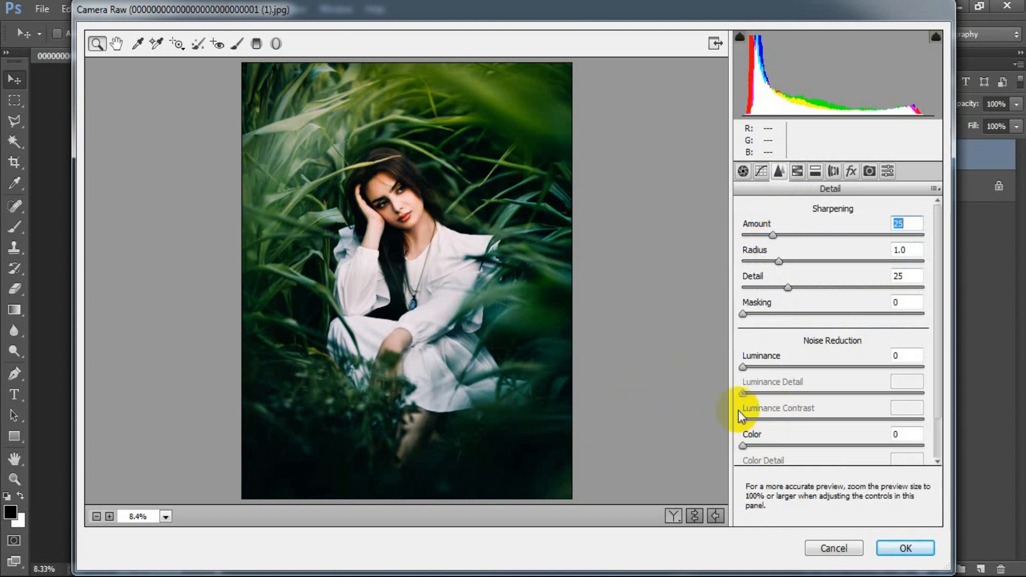
drag(743, 367, 787, 367)
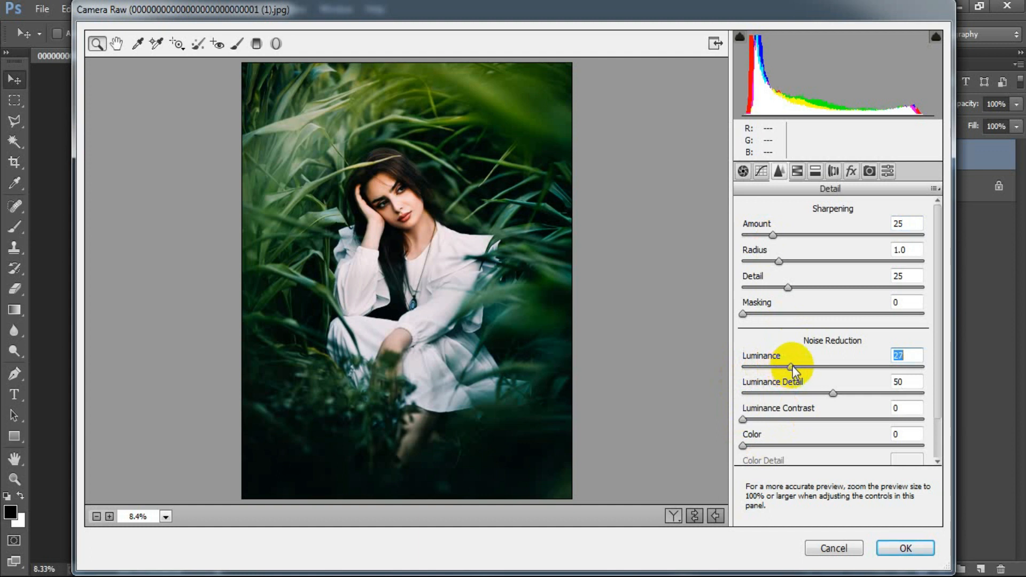
click(910, 355)
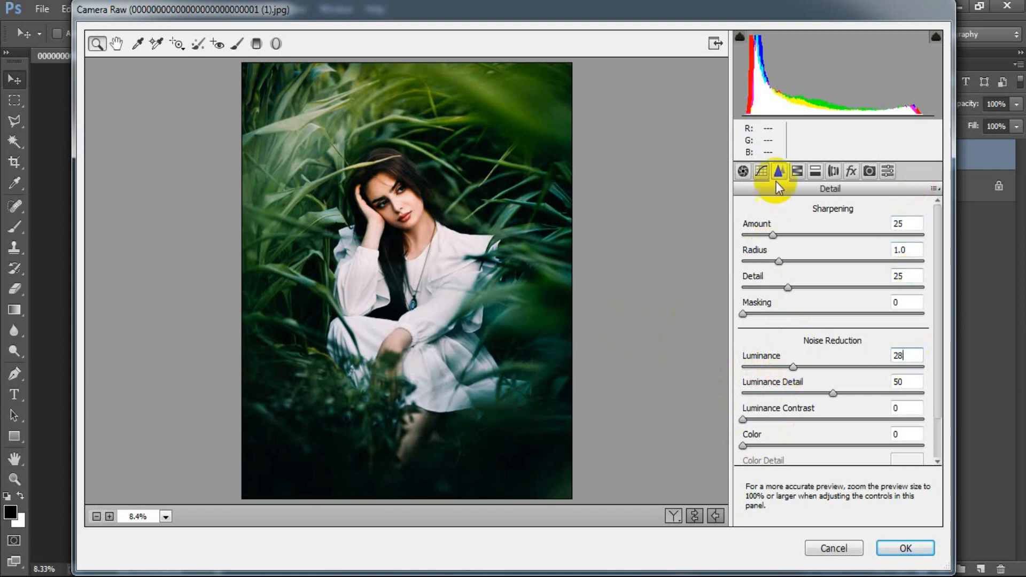
Set the HSL hue of Reds to +10, Oranges to +8, Yellows to -25 and Greens to -45
click(797, 171)
click(750, 233)
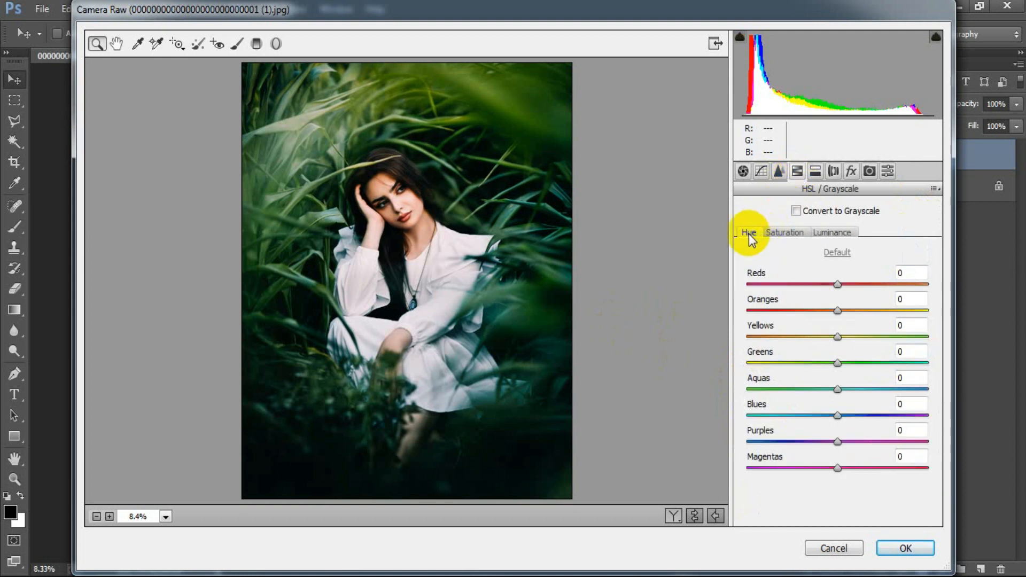
drag(837, 284, 850, 289)
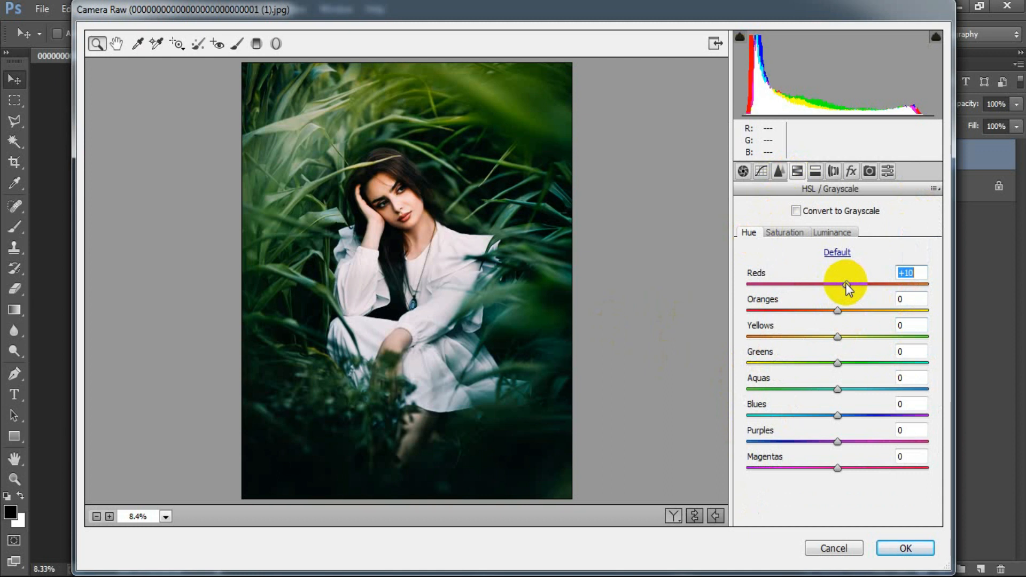
drag(837, 310, 816, 344)
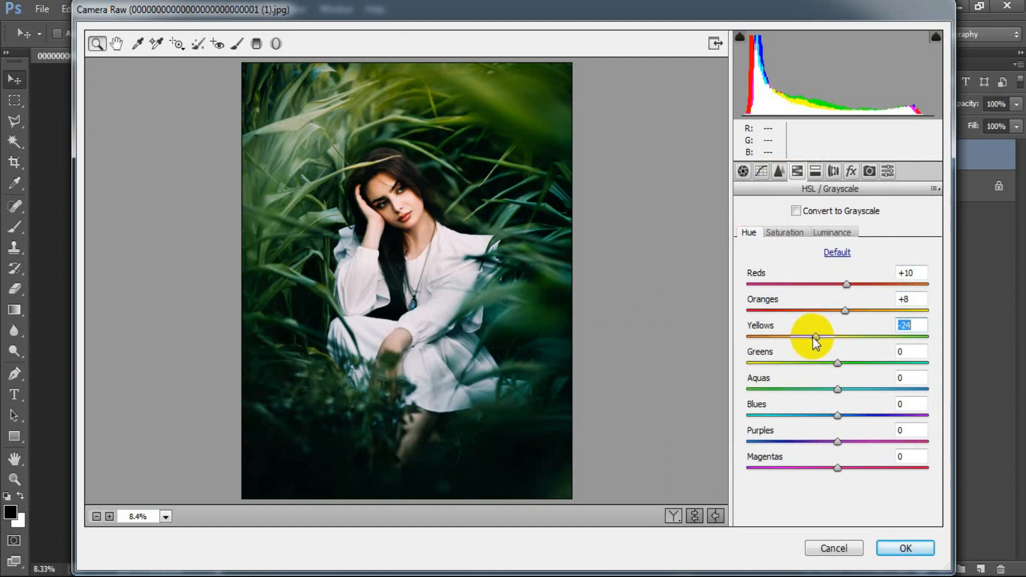
drag(815, 344, 816, 345)
drag(832, 364, 799, 372)
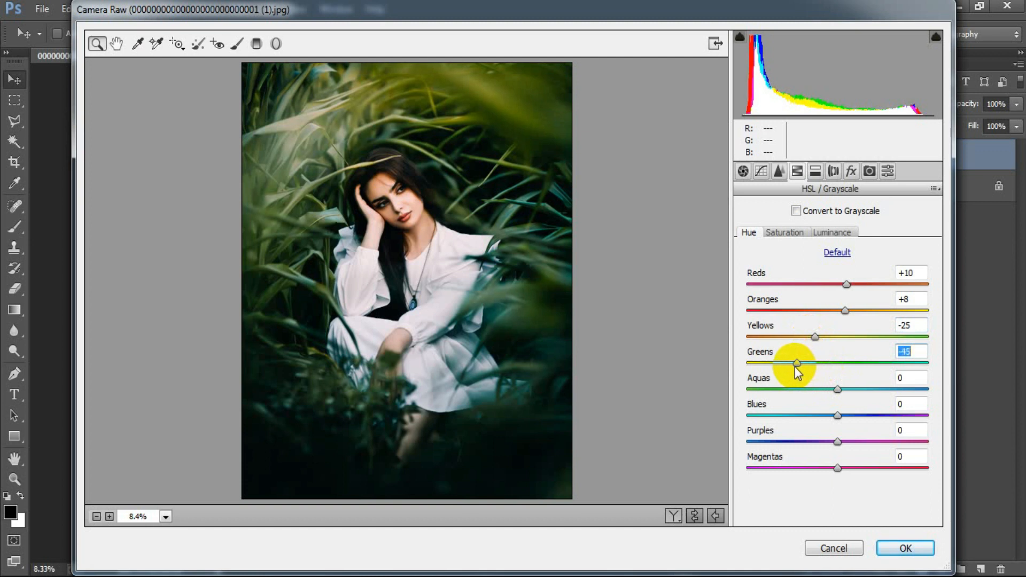
Set the HSL hue of Aquas to +12, Blues to -30, Purples to +10 and Magentas to +25
drag(837, 390, 810, 418)
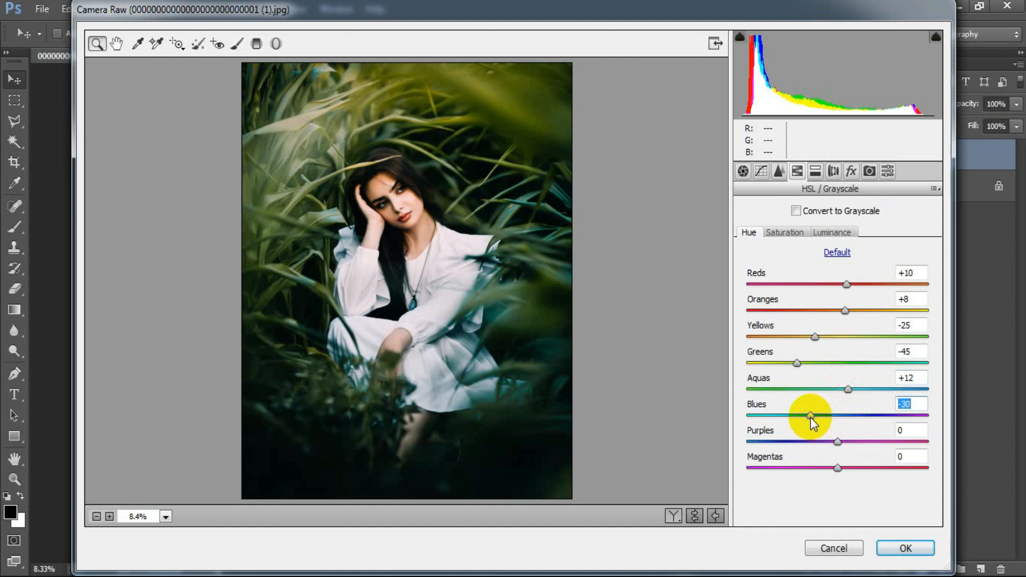
click(832, 441)
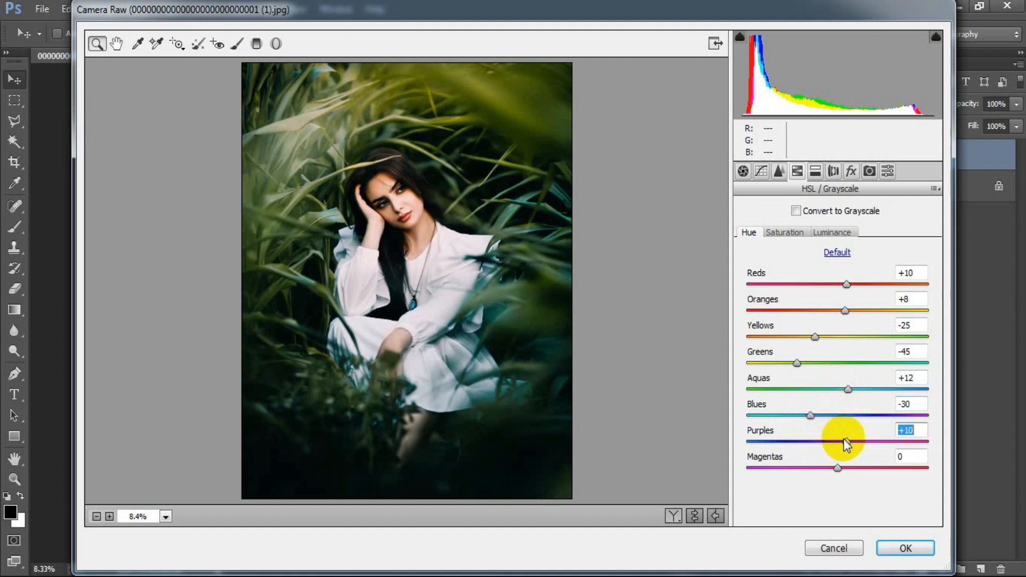
drag(838, 468, 863, 468)
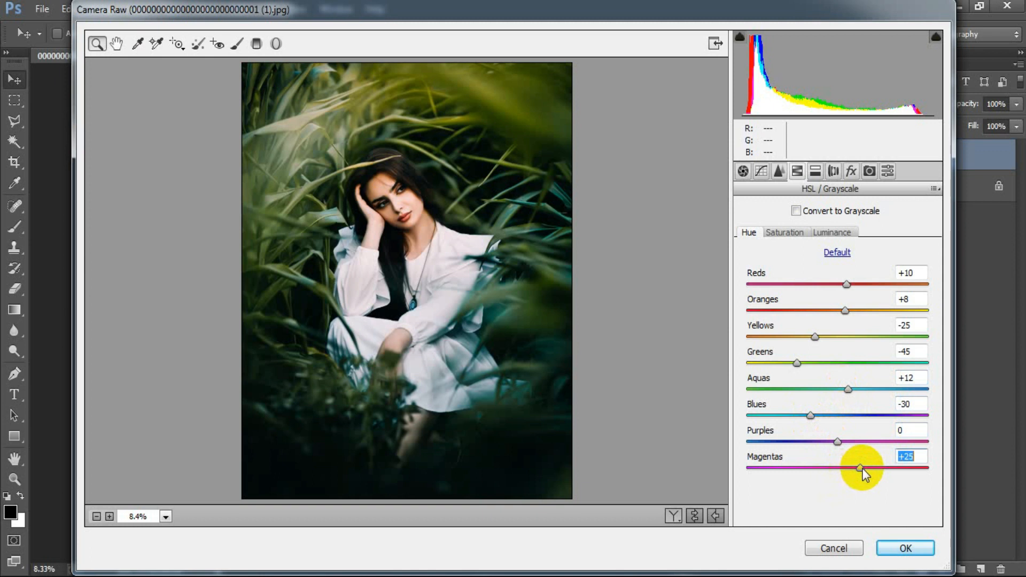
drag(838, 442, 848, 445)
click(912, 456)
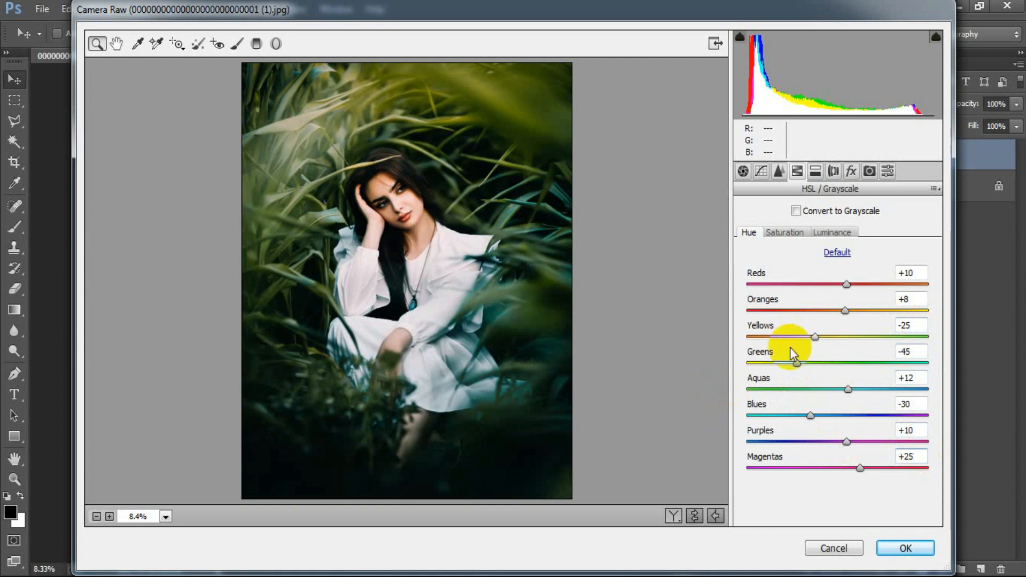
Set the HSL saturation of Reds to -9, Oranges to -25, Yellows to -22 and Greens to -24
click(785, 232)
drag(837, 284, 830, 288)
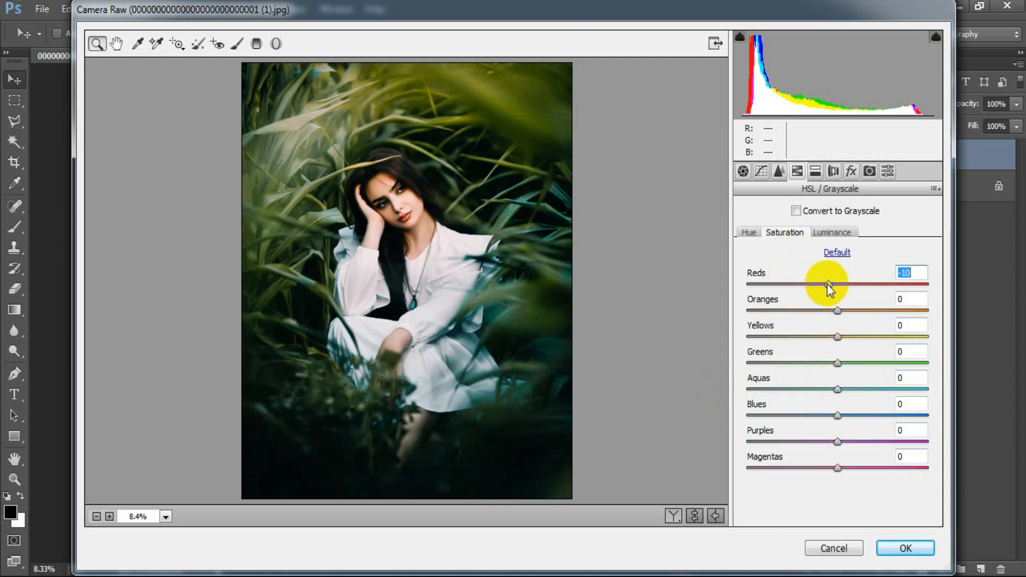
drag(829, 289, 829, 289)
drag(838, 310, 818, 312)
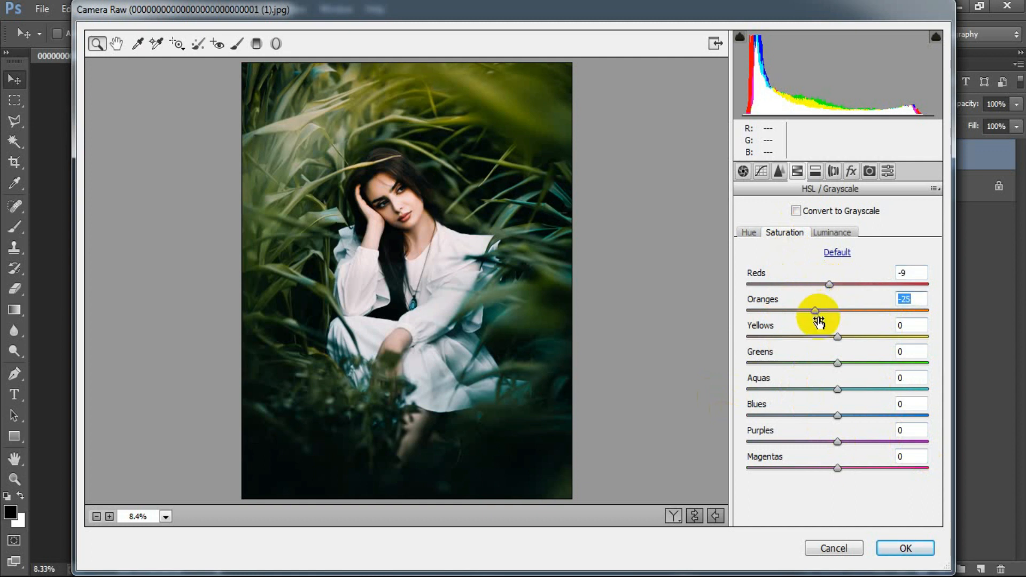
drag(837, 337, 819, 338)
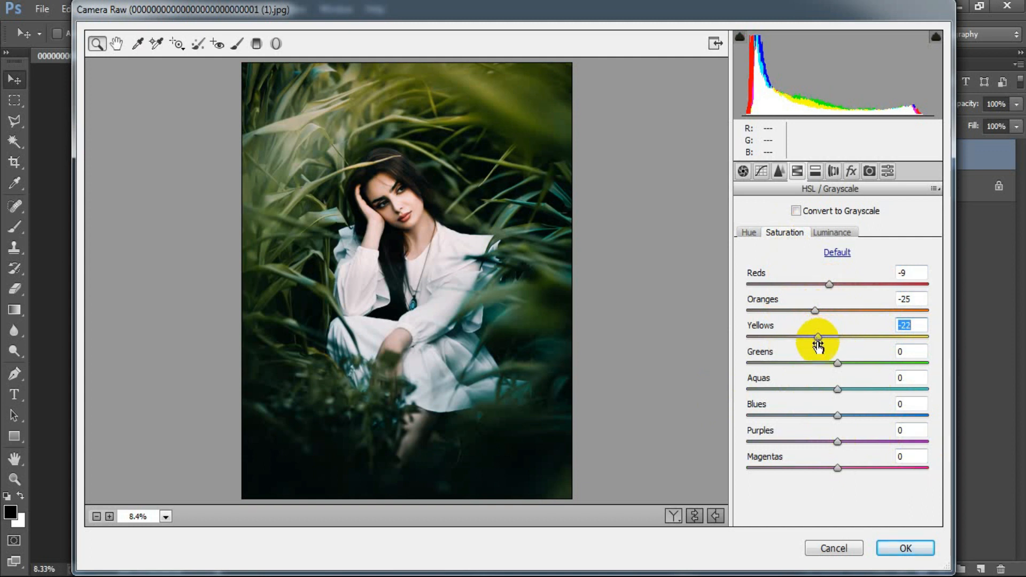
drag(838, 363, 819, 365)
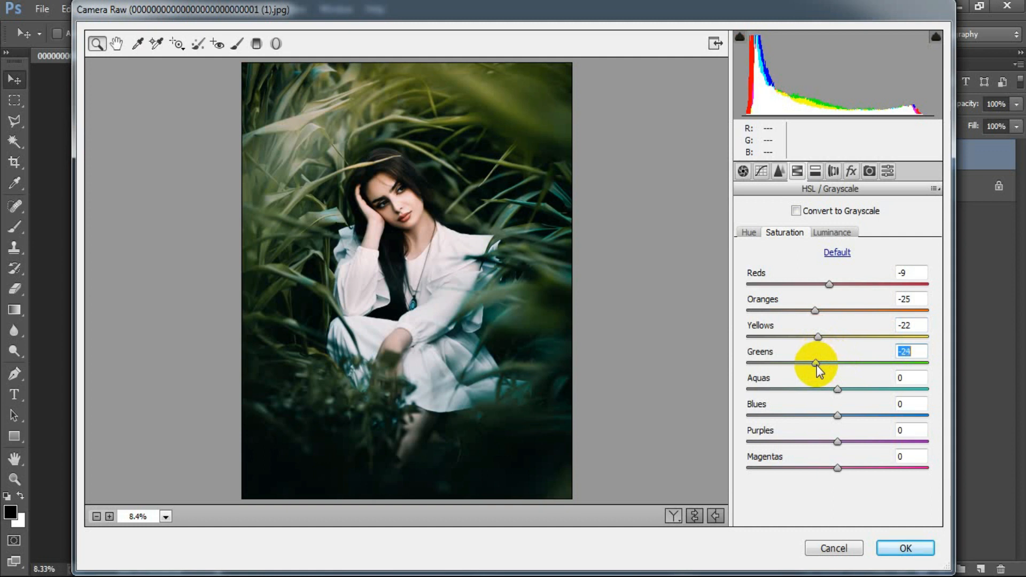
Set the HSL saturation of Aquas to -62, Blues to -68, Purples to -25 and Magentas to -25
drag(838, 389, 780, 390)
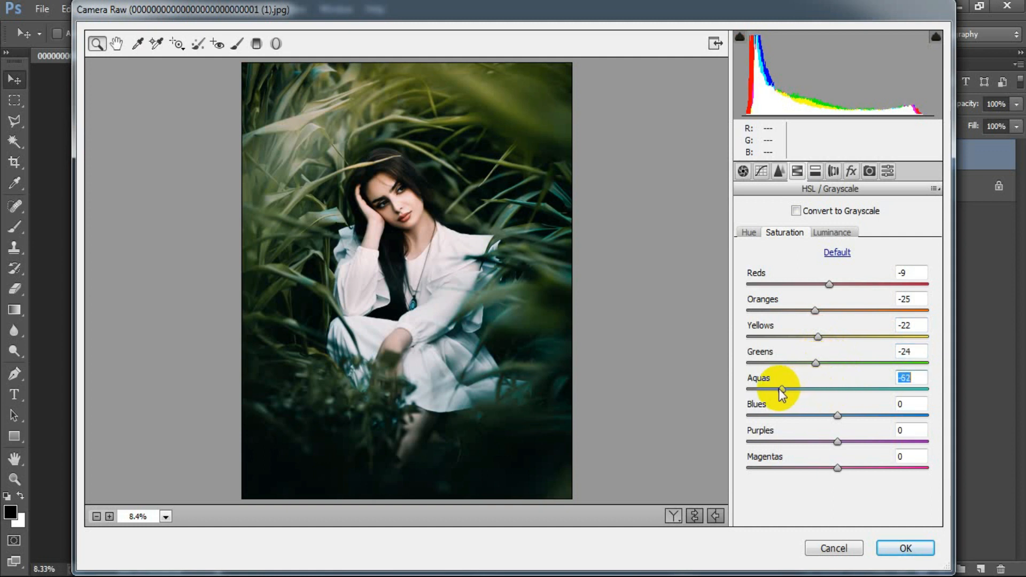
drag(838, 416, 783, 417)
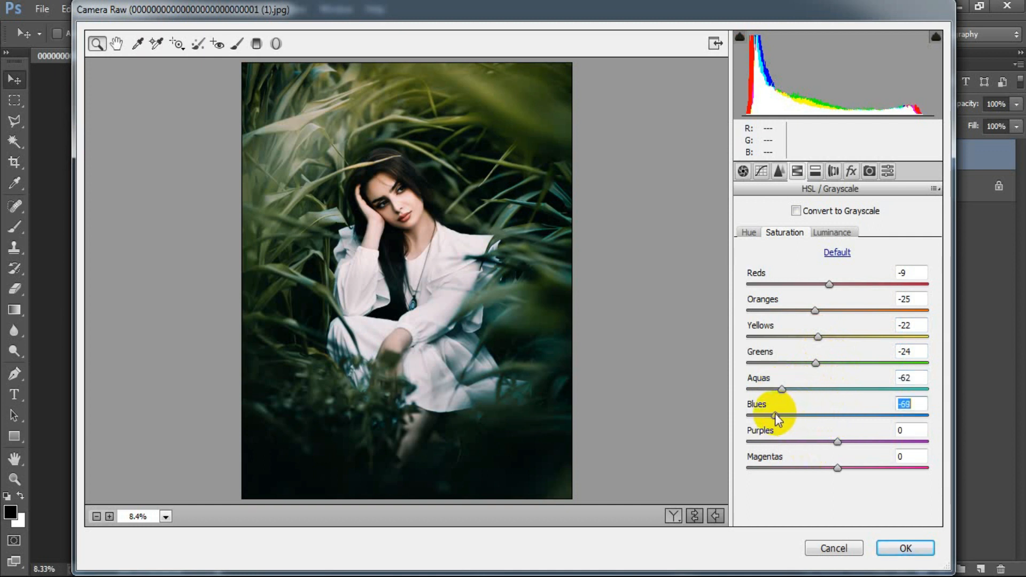
drag(838, 441, 813, 465)
click(910, 456)
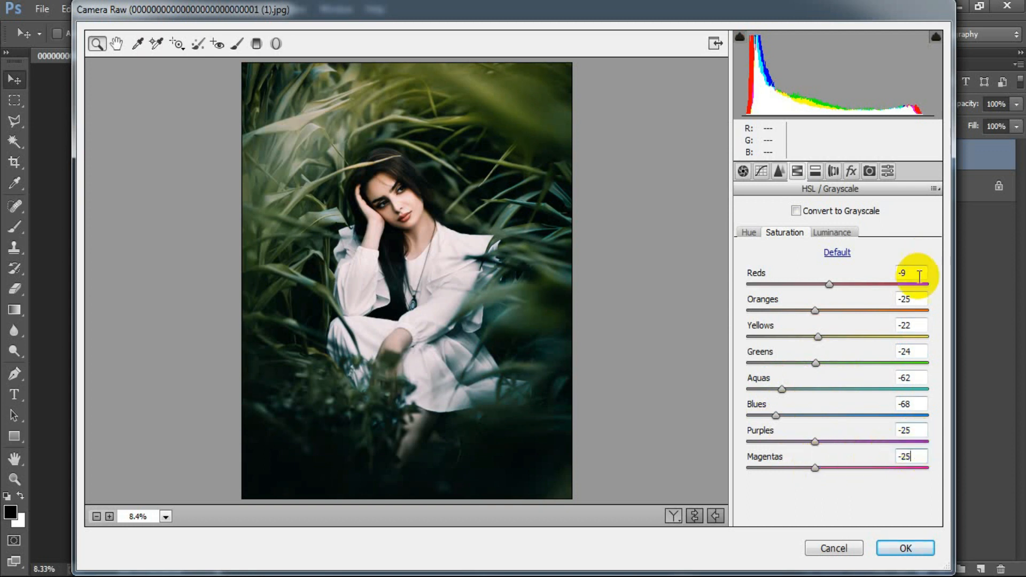
Set the HSL luminance of Reds to -15, Oranges to -24, Yellows to +6, Greens to +26, Aquas to -8 and Blues to -15
click(836, 233)
drag(833, 289, 823, 293)
drag(824, 295, 814, 314)
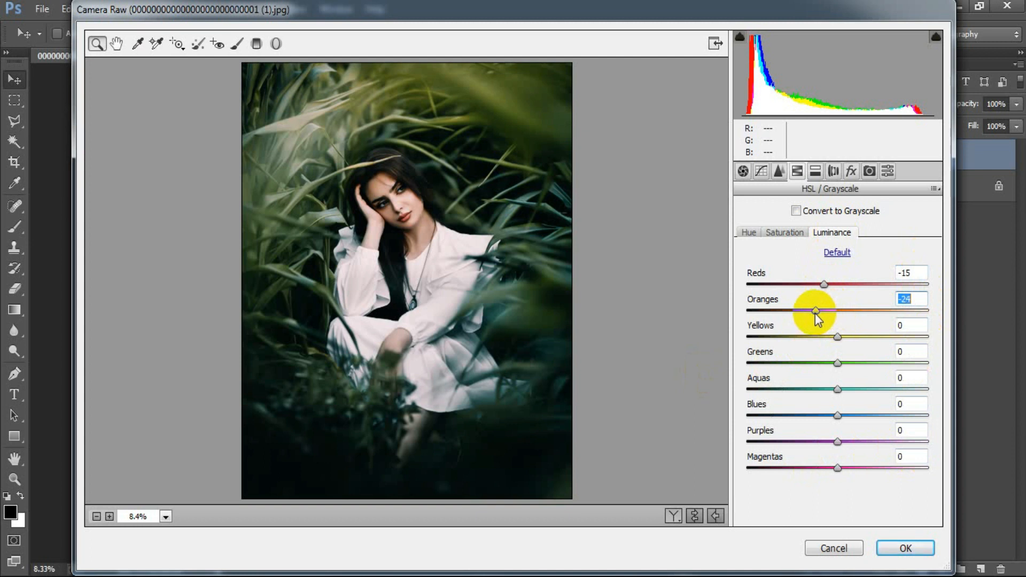
drag(839, 337, 845, 339)
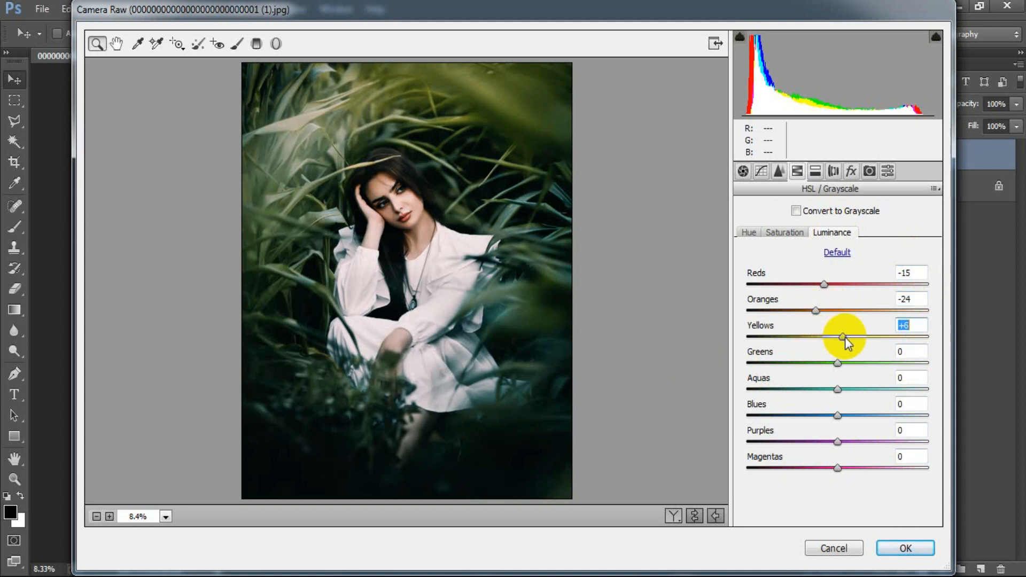
click(838, 363)
drag(838, 364, 835, 399)
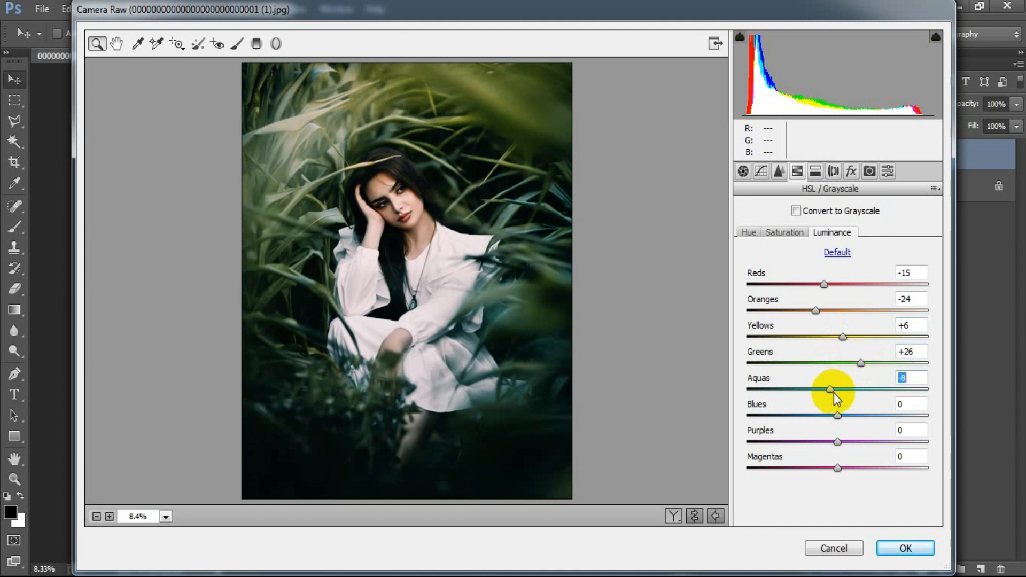
drag(837, 416, 824, 419)
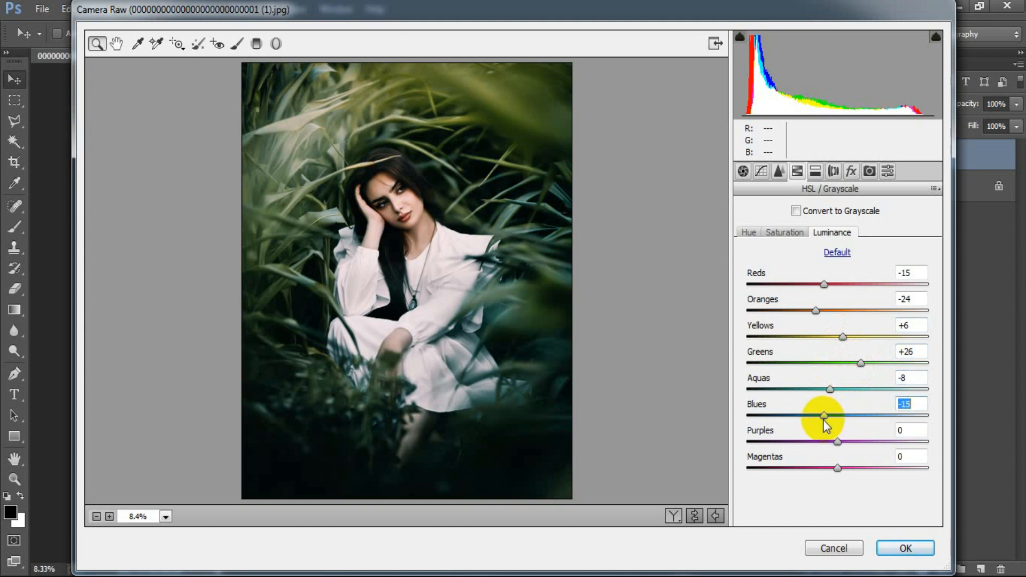
click(919, 404)
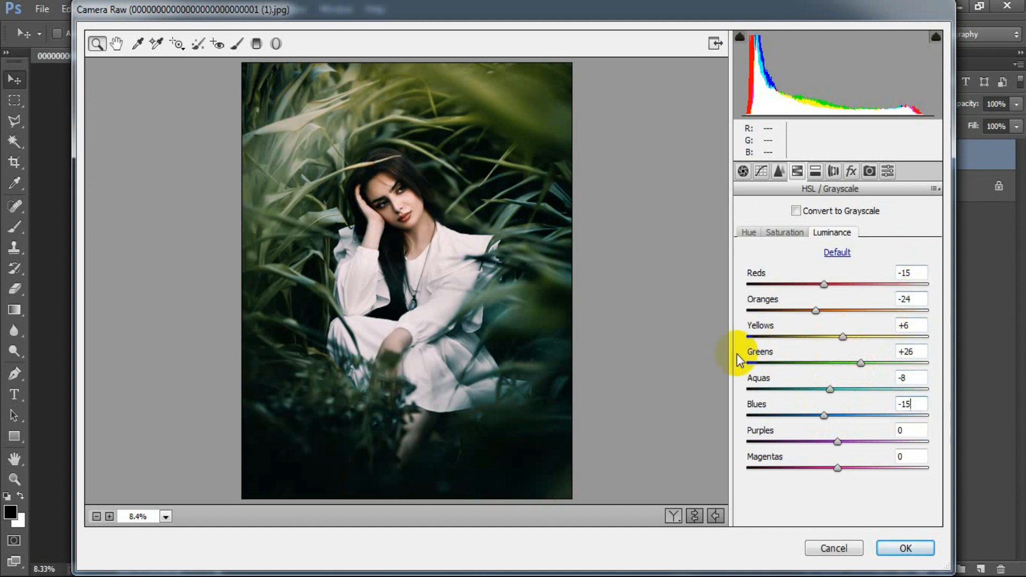
Split-tone the photo with highlights at Hue 44, Saturation 10 and shadows at Hue 192, Saturation 13
click(816, 171)
drag(749, 234, 767, 261)
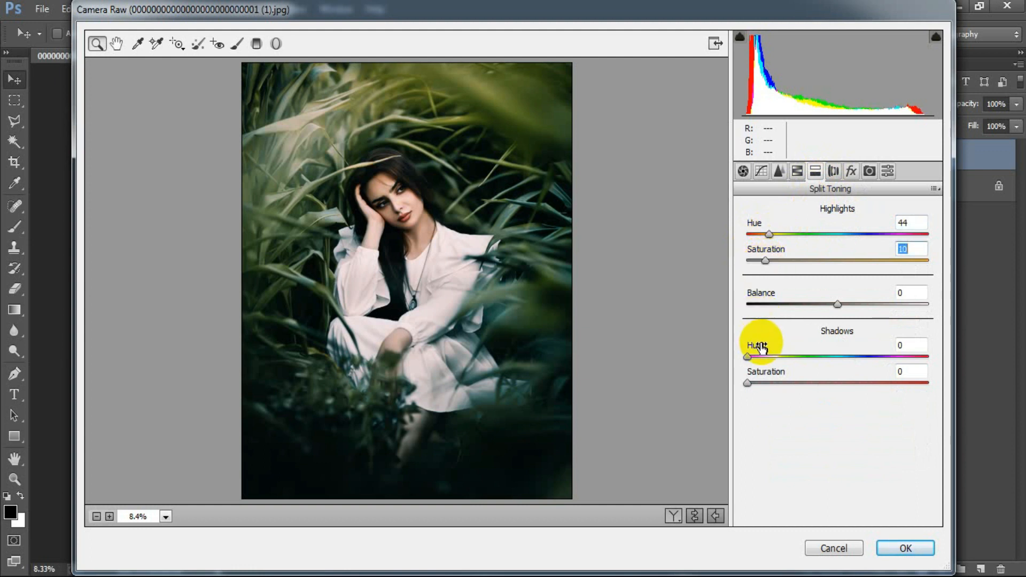
drag(747, 357, 842, 358)
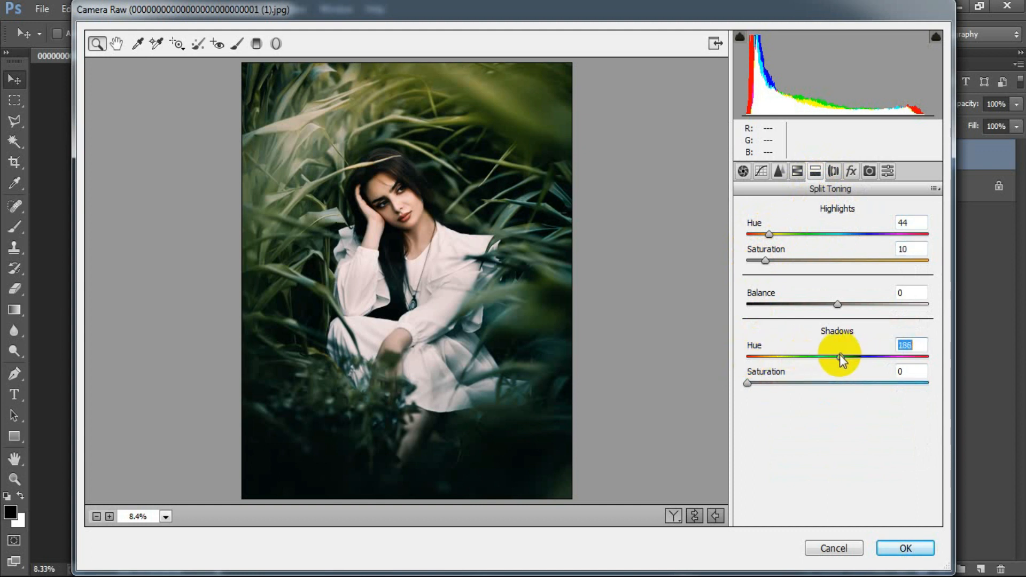
drag(842, 355, 843, 355)
drag(751, 383, 774, 385)
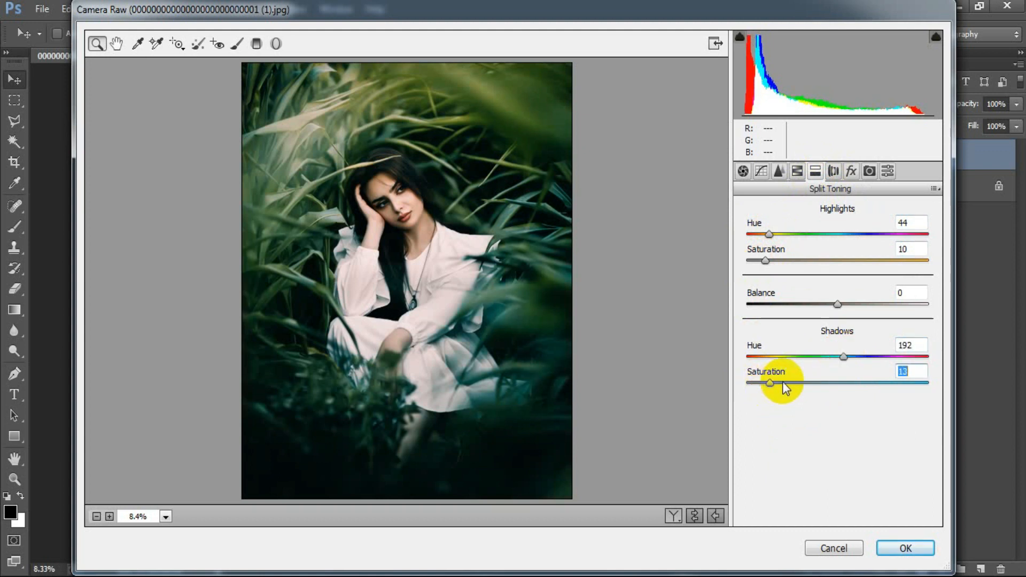
click(918, 369)
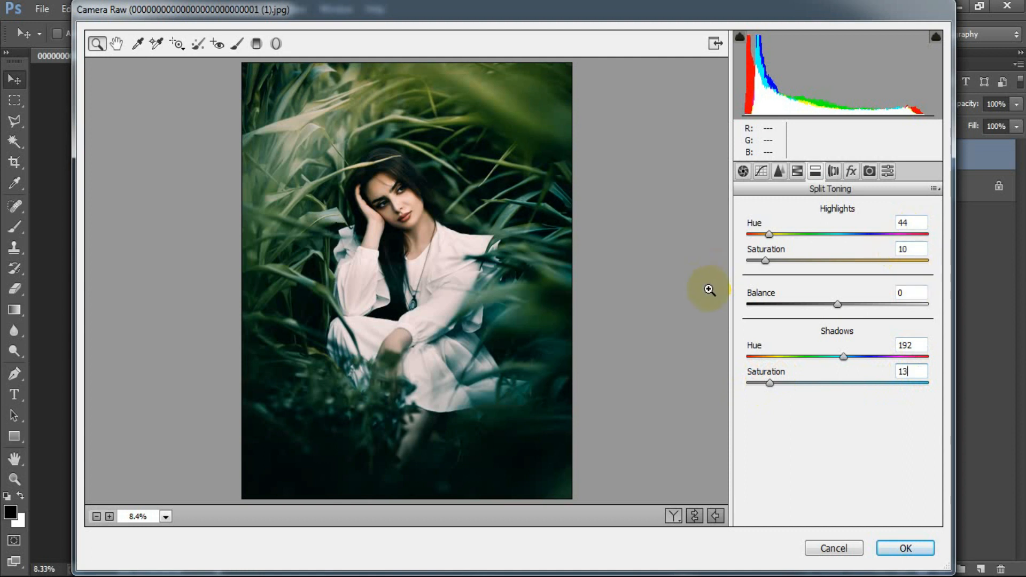
Set the camera calibration Hue/Saturation to +27/-18 for Red Primary, +46/-10 for Green Primary and -60/-27 for Blue Primary
click(853, 174)
click(870, 171)
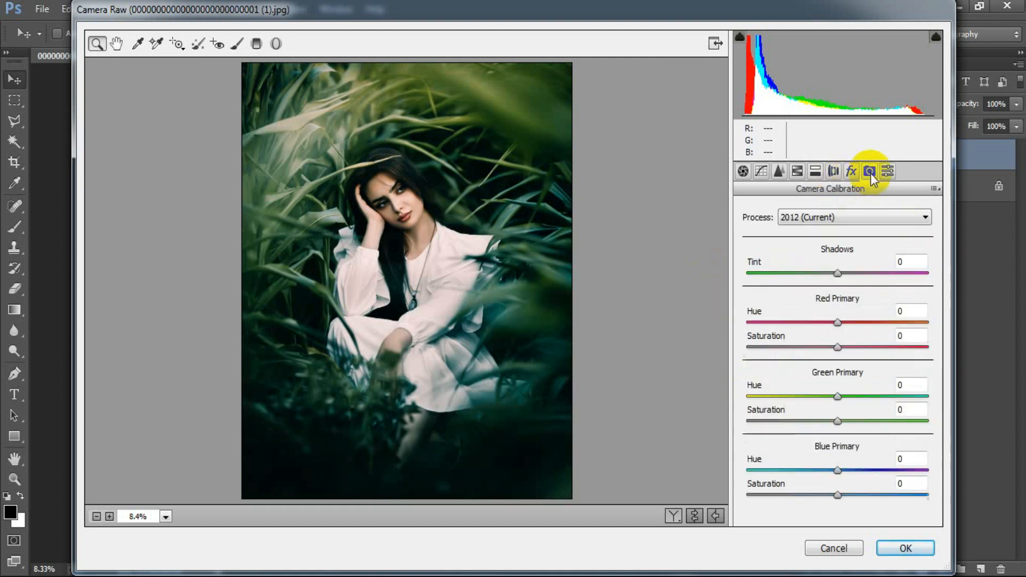
drag(838, 324, 860, 327)
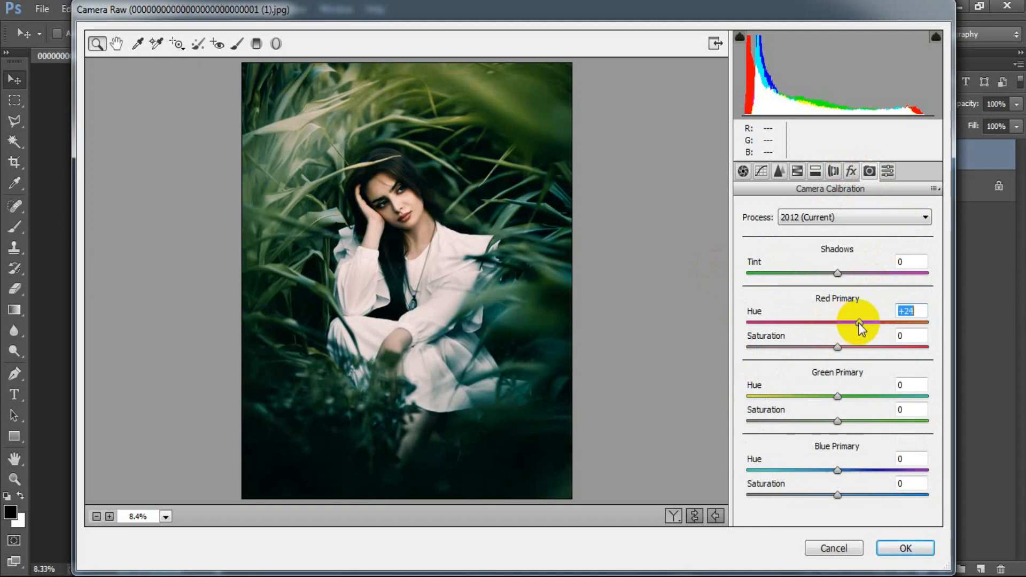
drag(839, 345, 823, 345)
drag(839, 396, 880, 397)
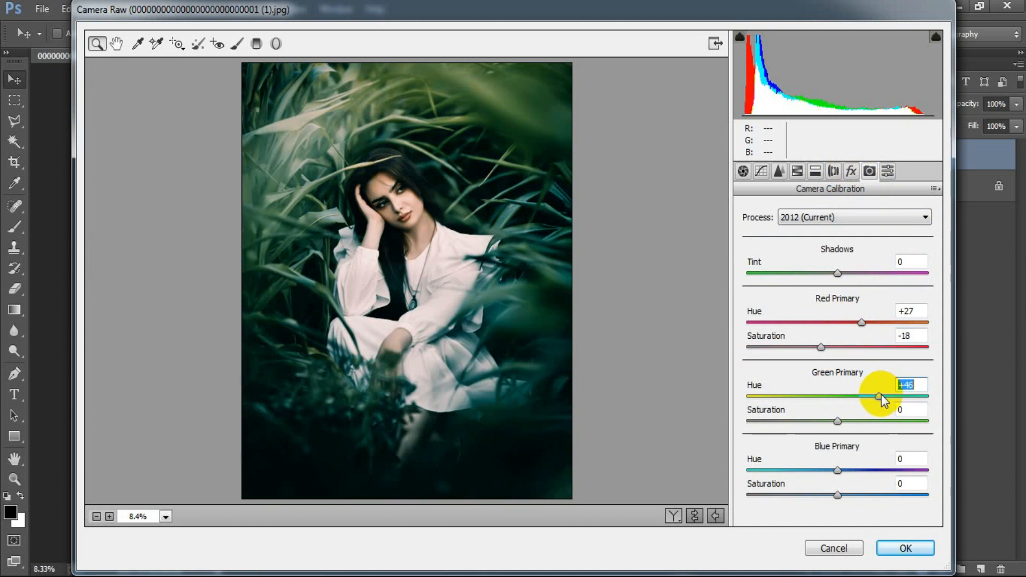
drag(838, 420, 829, 420)
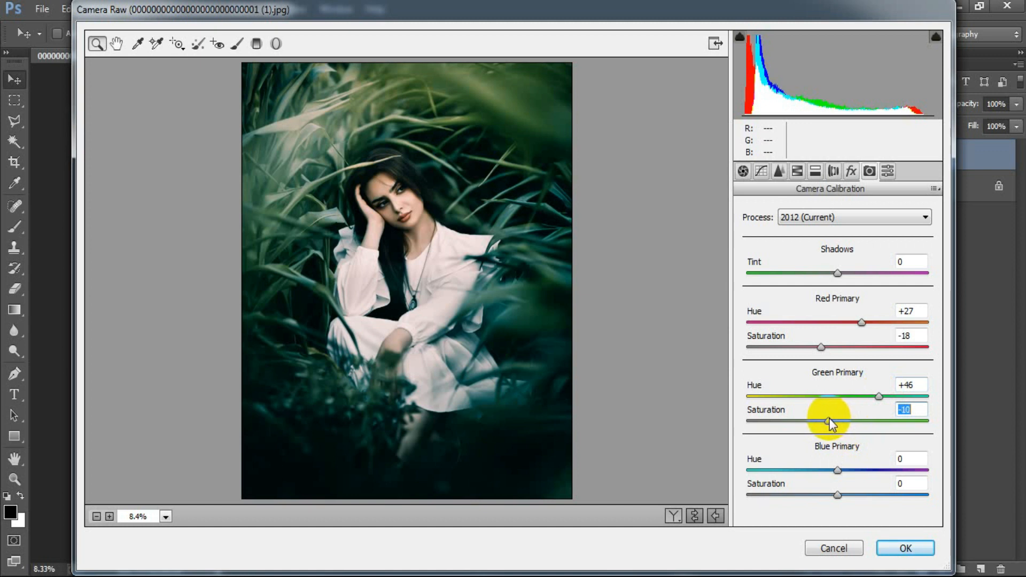
drag(833, 468, 785, 466)
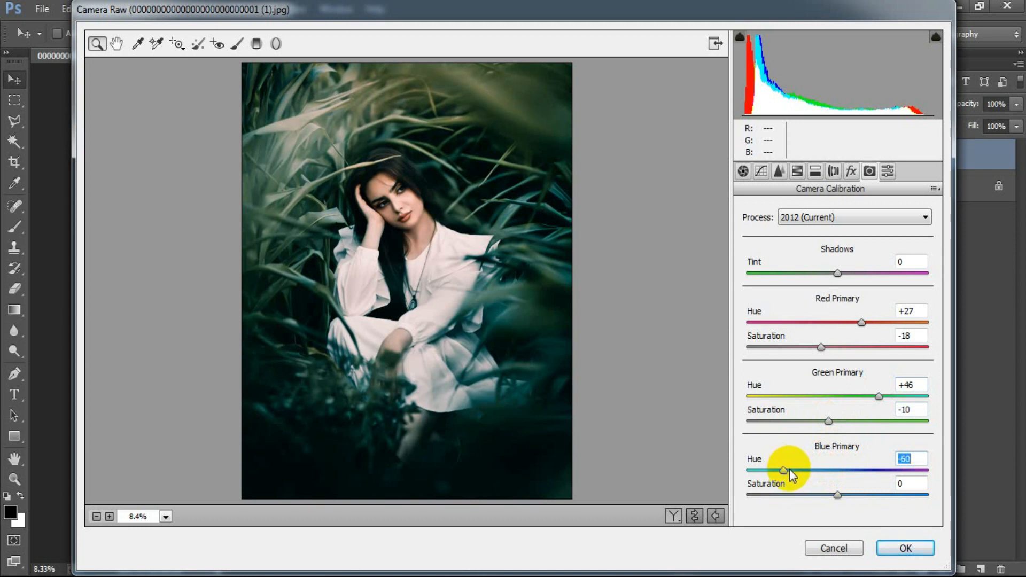
drag(837, 495, 813, 497)
click(917, 483)
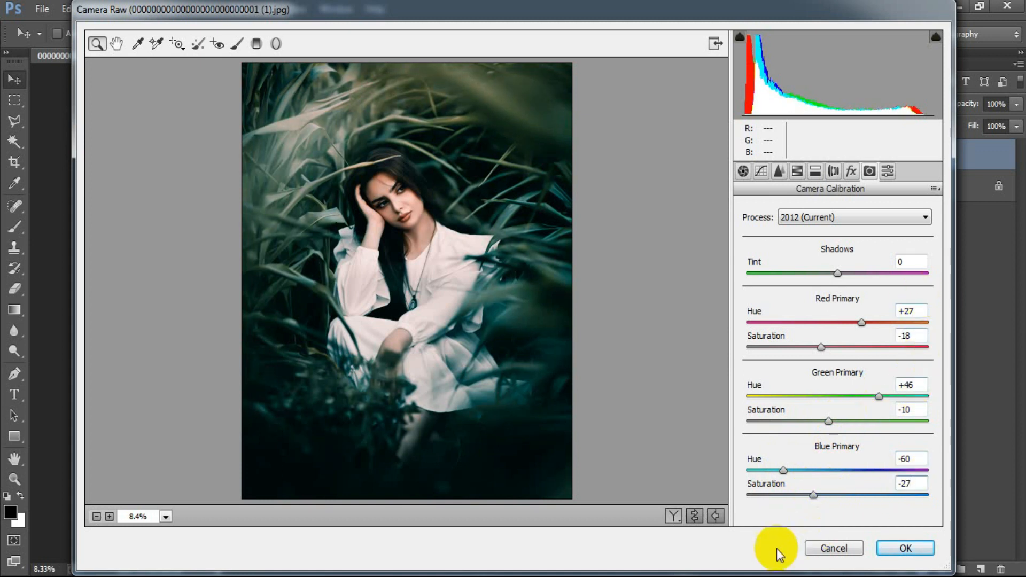
Compare the original and graded versions of the portrait in the side-by-side Before/After preview
click(694, 514)
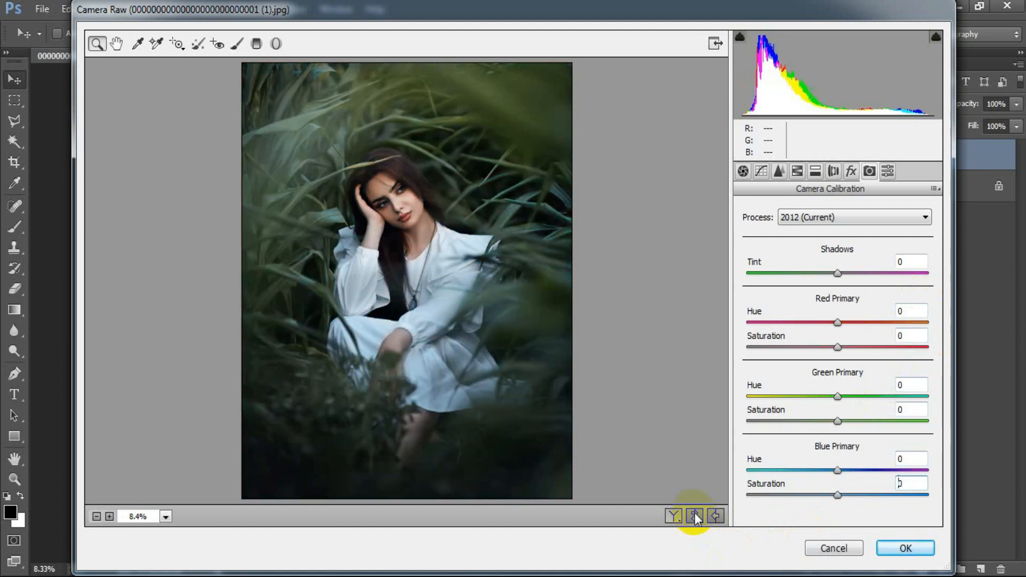
click(695, 514)
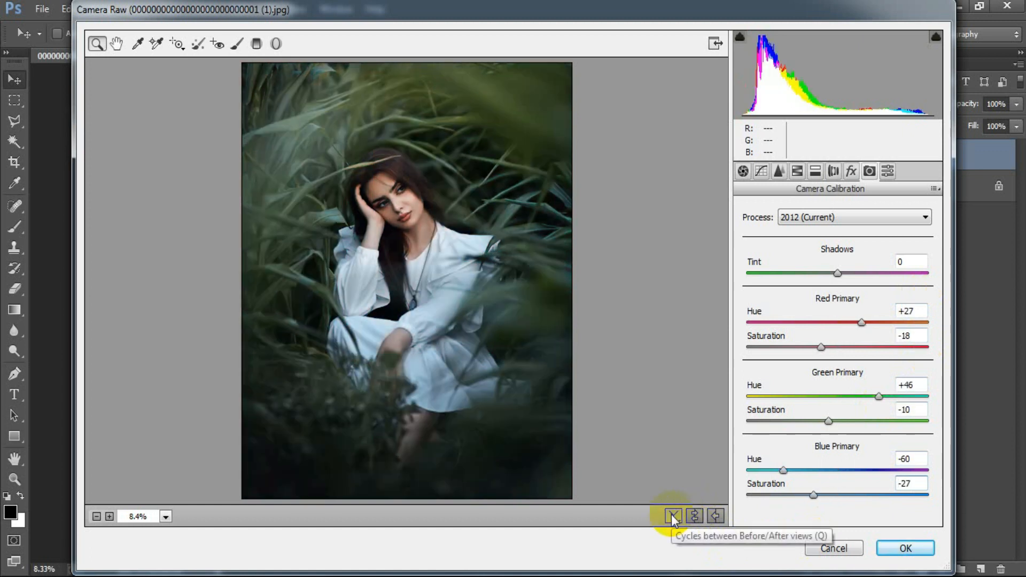
click(672, 515)
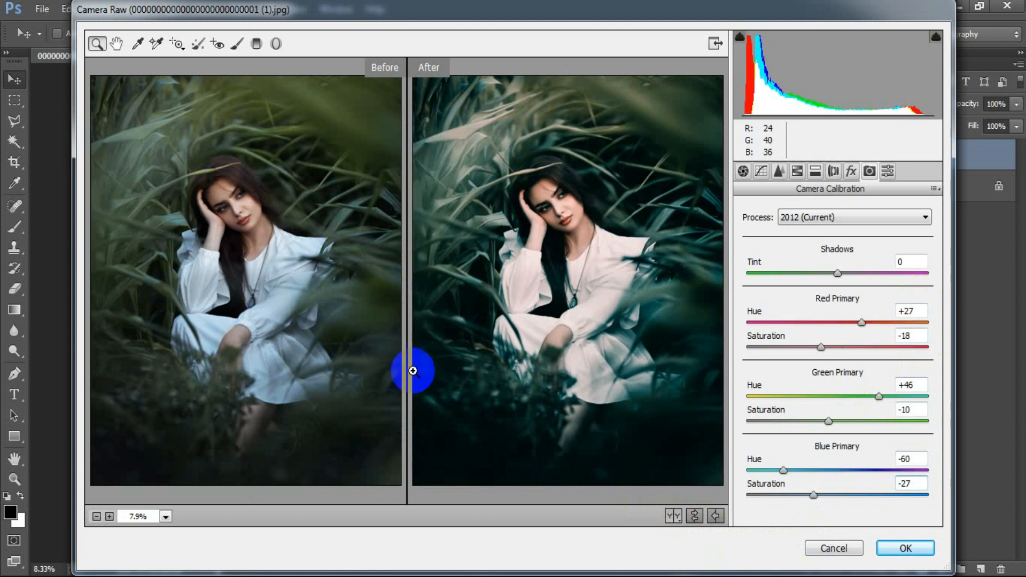
Apply the Camera Raw Filter to Layer 1 and toggle the layer's visibility to compare it with the original
click(894, 550)
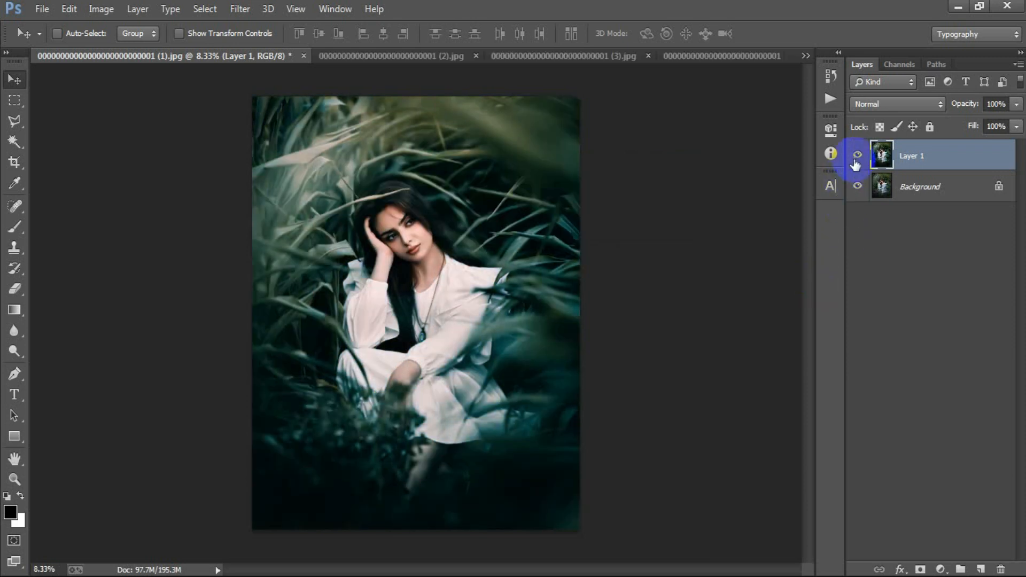
click(858, 156)
click(858, 156)
click(858, 156)
click(858, 156)
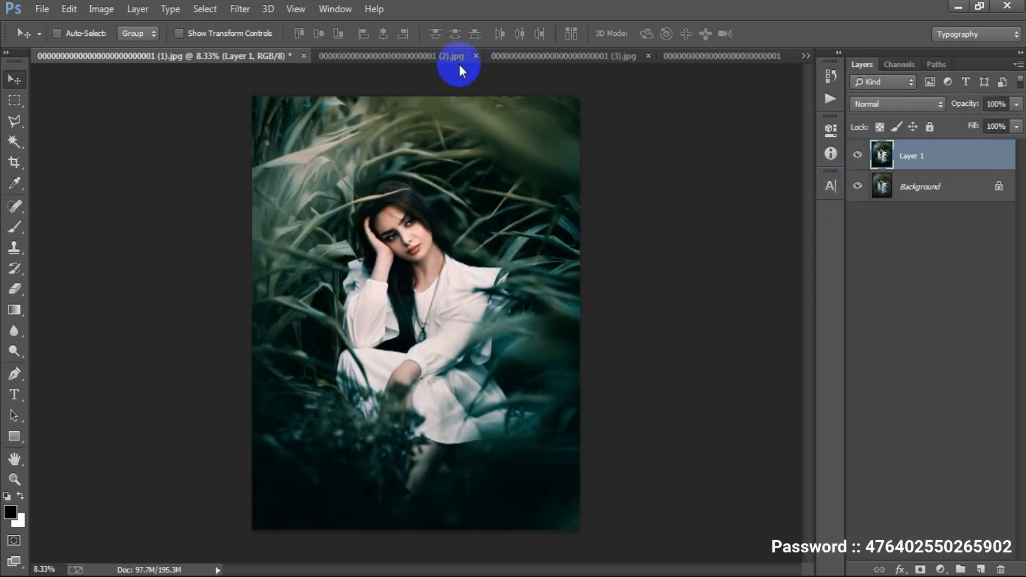
Compare the graded and original versions of the photos ending in (2).jpg and (3).jpg by toggling Layer 1's visibility in each
click(452, 57)
click(858, 161)
click(858, 161)
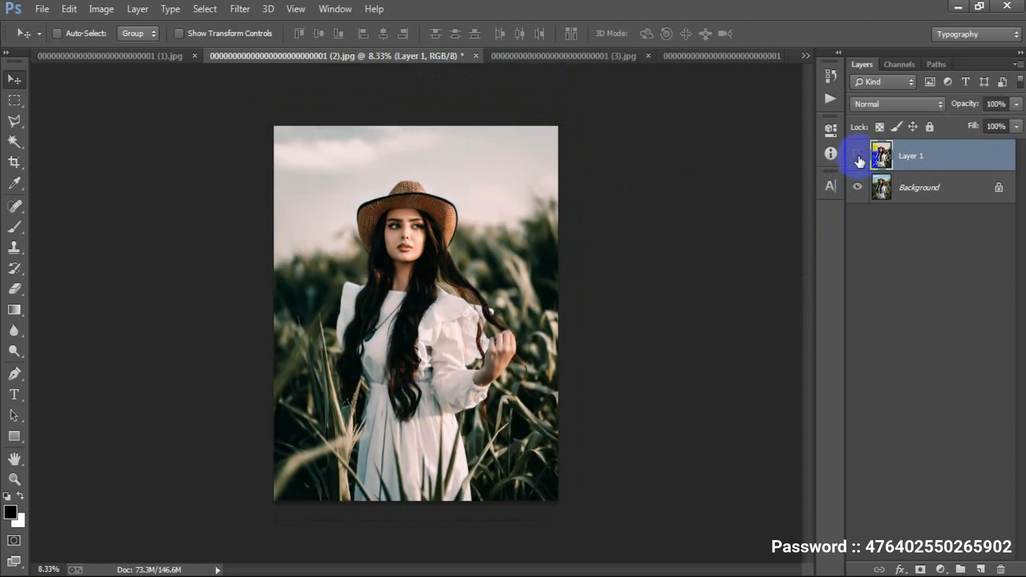
click(539, 58)
click(858, 156)
click(858, 156)
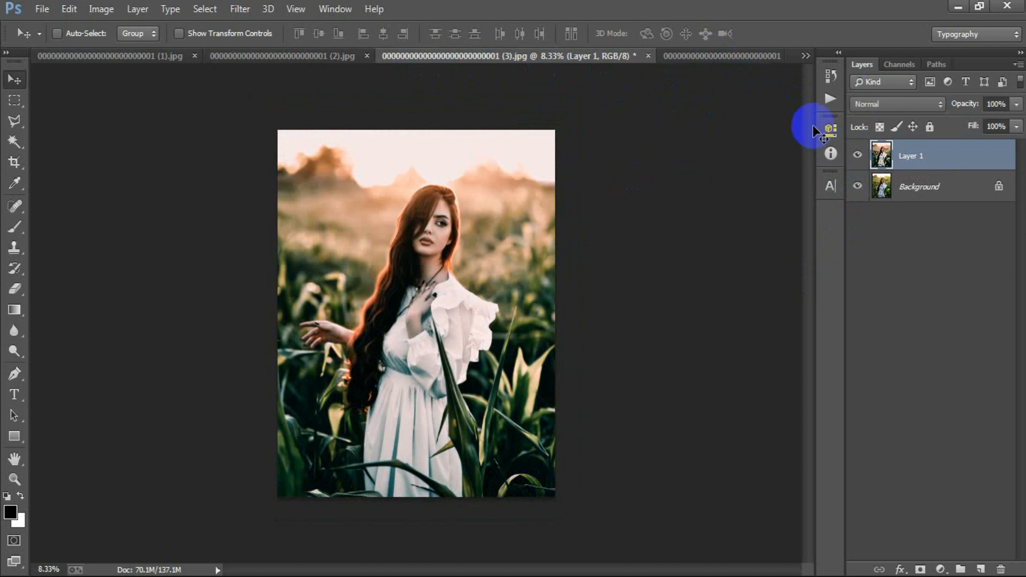
Switch to the photo ending in (6).jpg and toggle Layer 1's visibility to compare the grade with the original
click(720, 56)
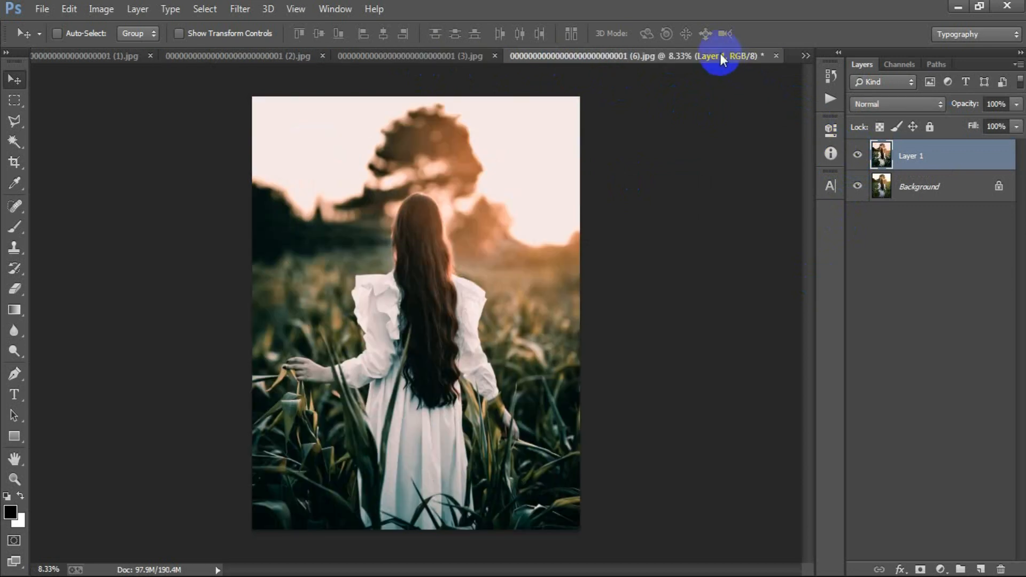
click(858, 156)
click(858, 156)
click(858, 156)
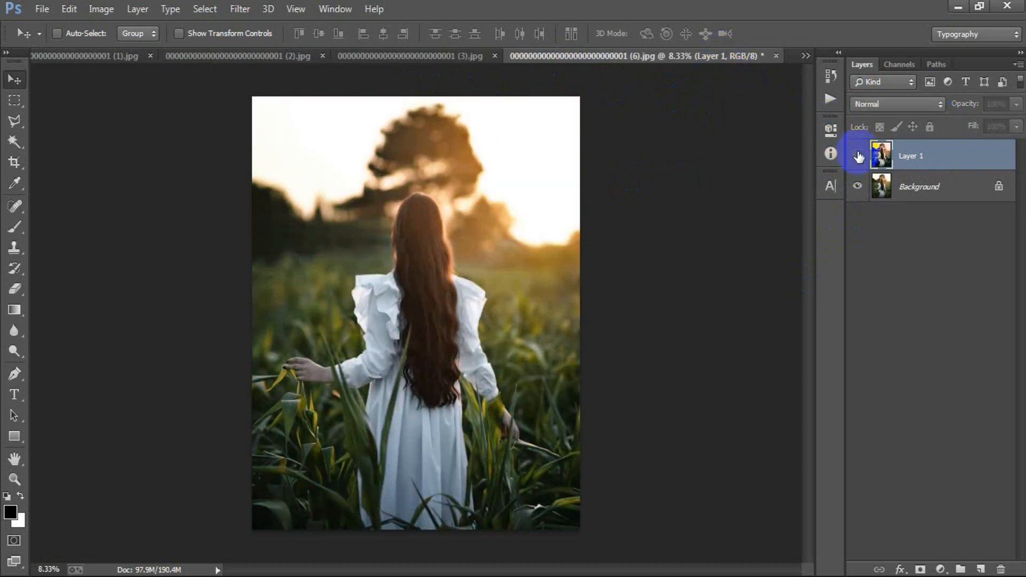
click(858, 156)
Open the sunflower portrait ending in (5).jpg and hide and reshow Layer 1 to compare it with the Background
click(806, 55)
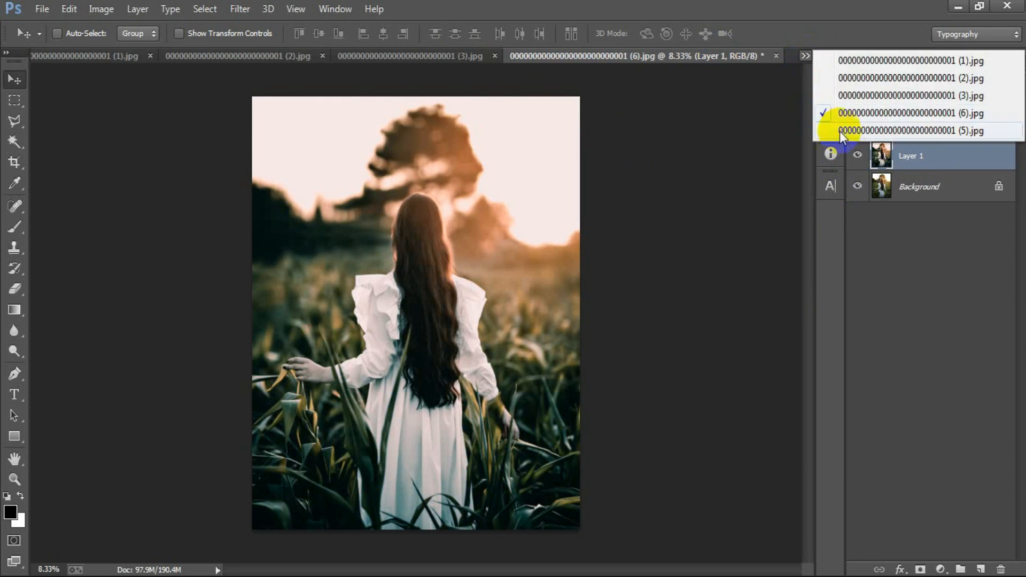
click(842, 129)
click(858, 156)
click(858, 156)
click(858, 156)
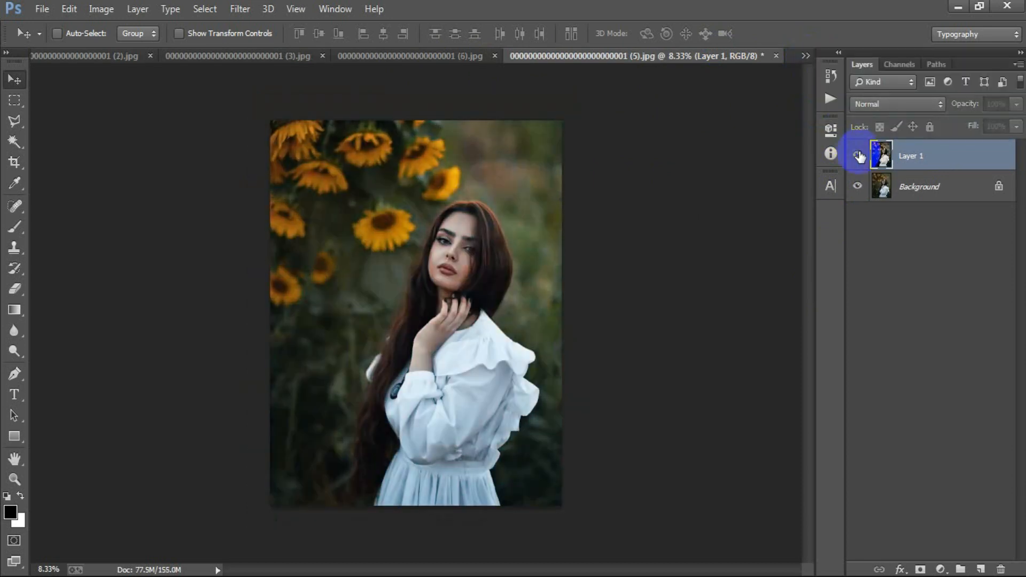
click(858, 156)
Return to the photo ending in (1).jpg and toggle Layer 1 off and on for a before/after check
click(805, 55)
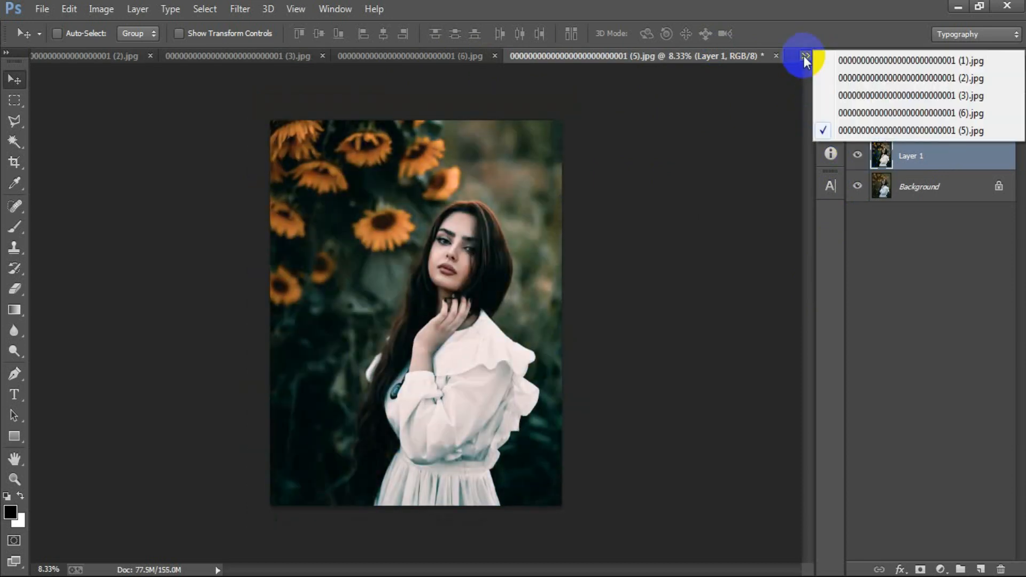
click(825, 64)
click(859, 155)
click(859, 155)
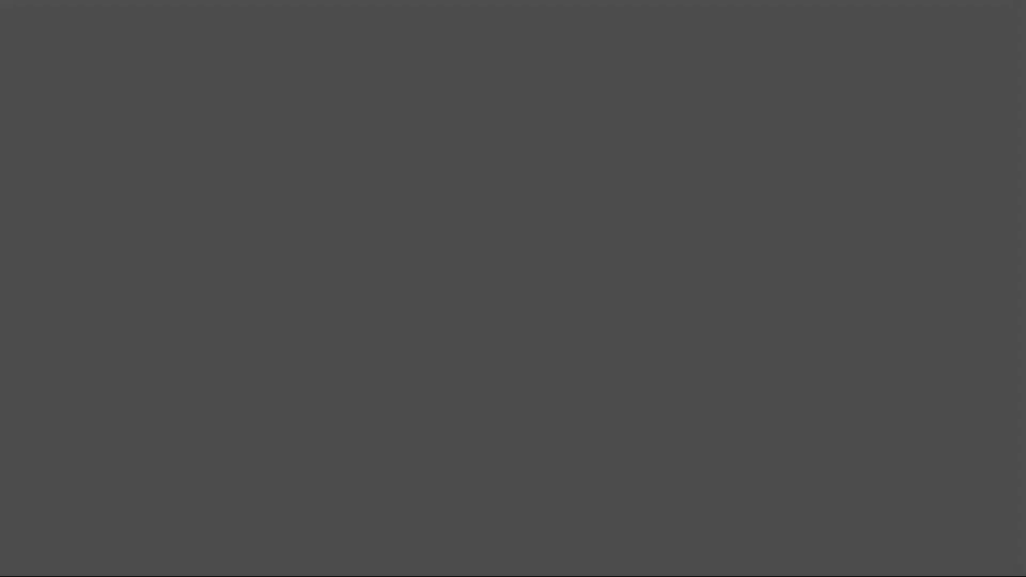